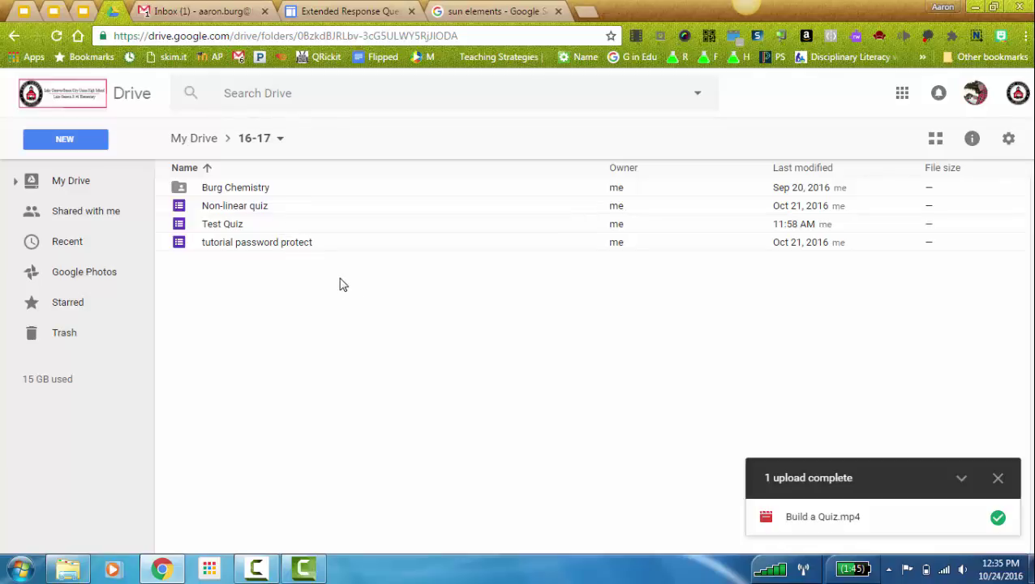
# Step: Create a new Google Form and title it "Extended Response Quiz"
pyautogui.click(78, 142)
pyautogui.moveTo(137, 353)
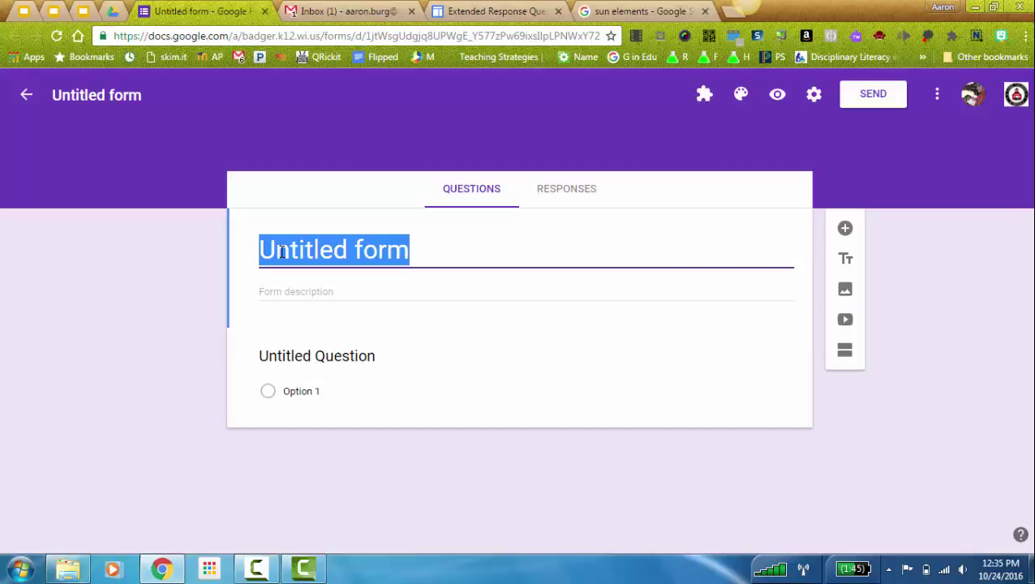
pyautogui.write('Extende')
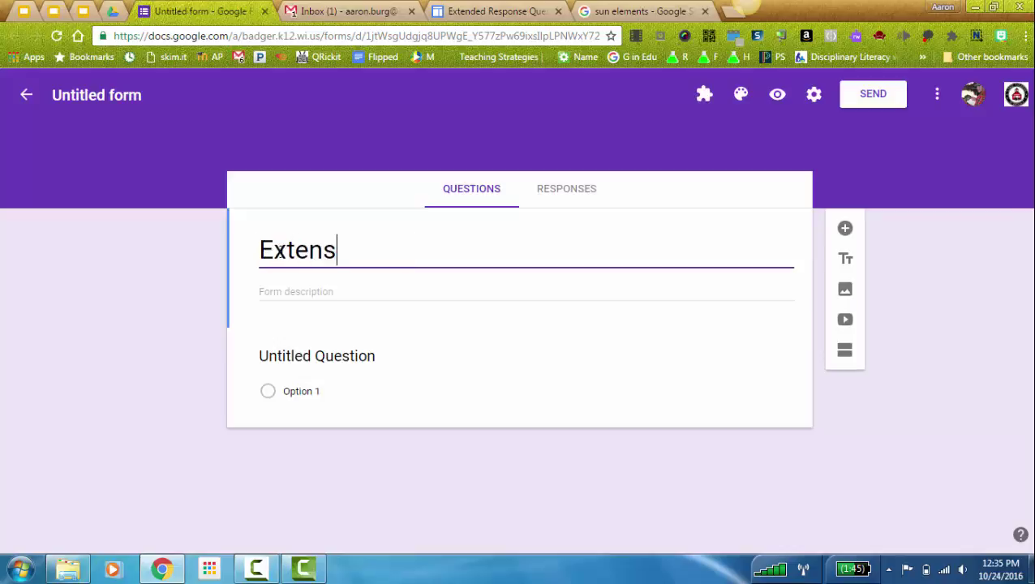
pyautogui.write('d Respo')
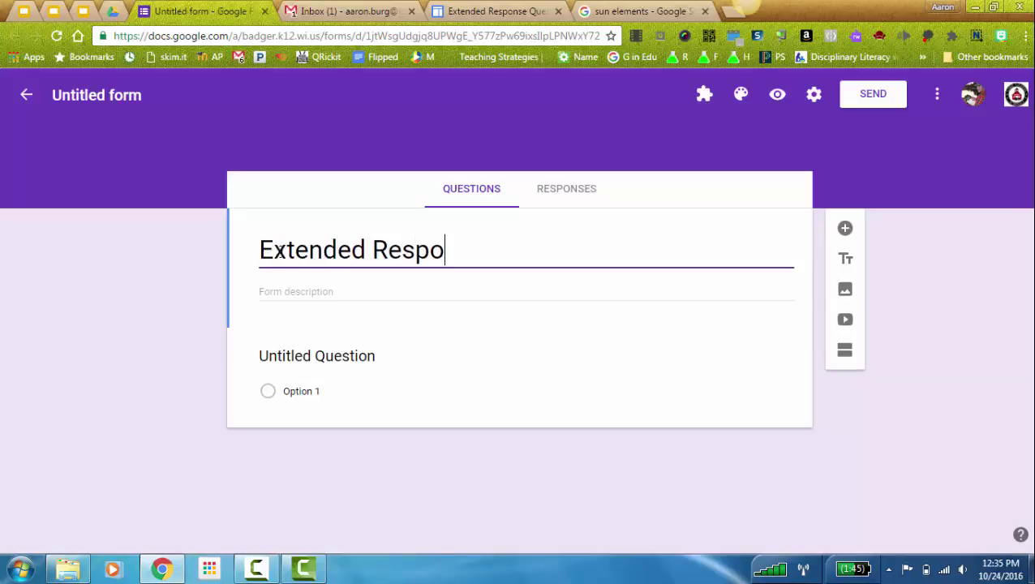
pyautogui.write('nse Quiz')
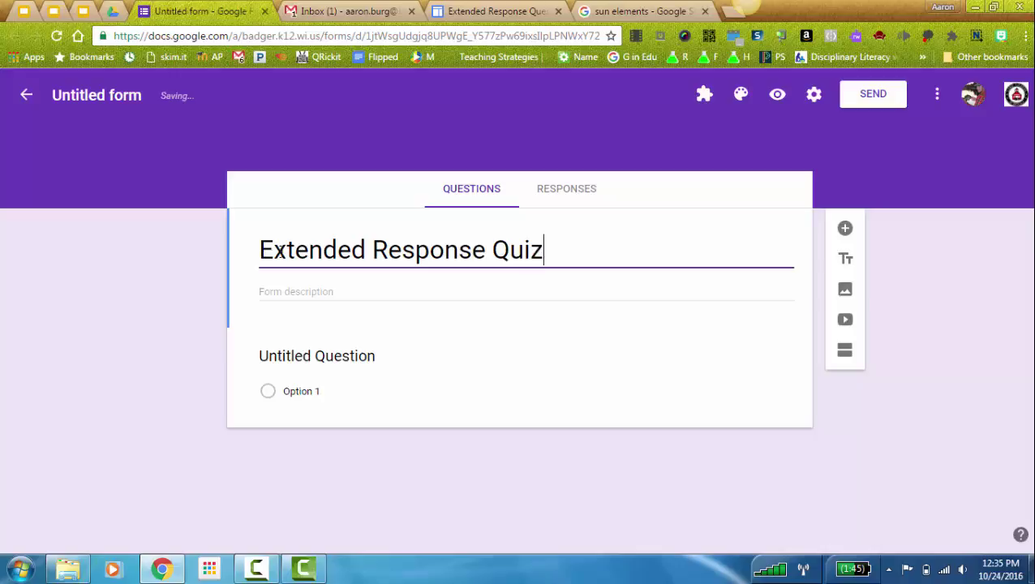
pyautogui.click(213, 327)
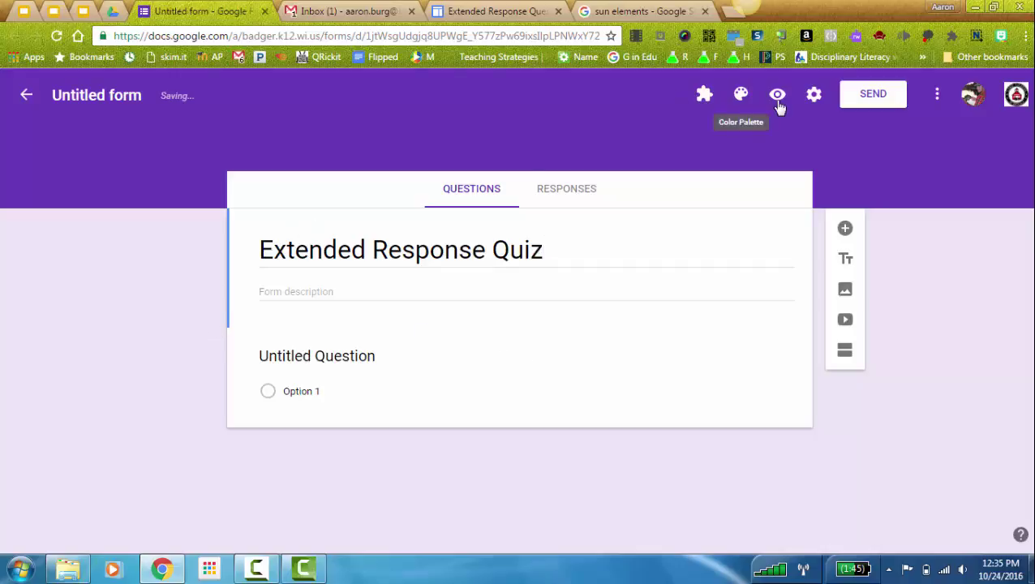
# Step: Turn on collecting respondents' email addresses in the form's general settings
pyautogui.click(814, 94)
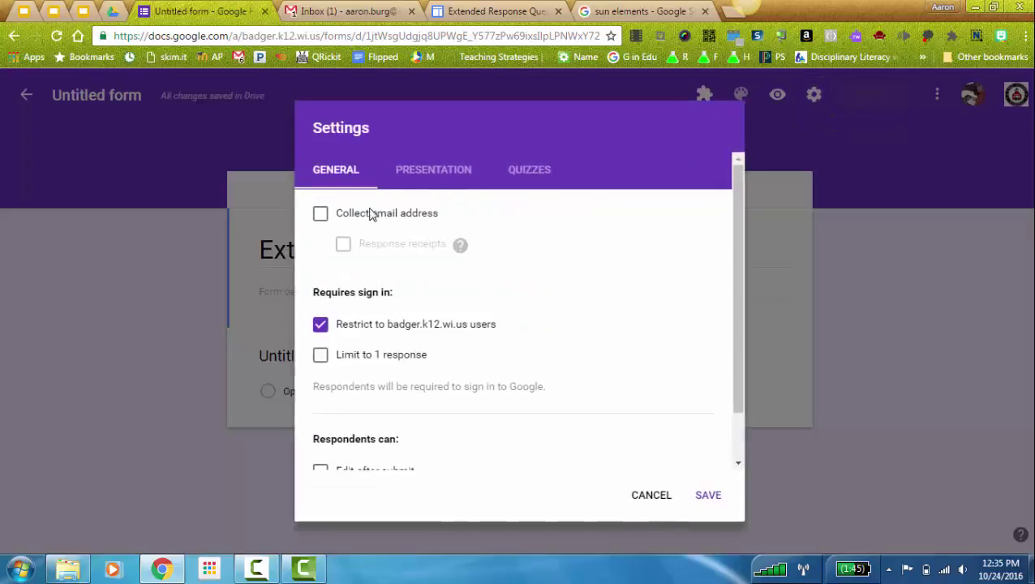
pyautogui.click(321, 213)
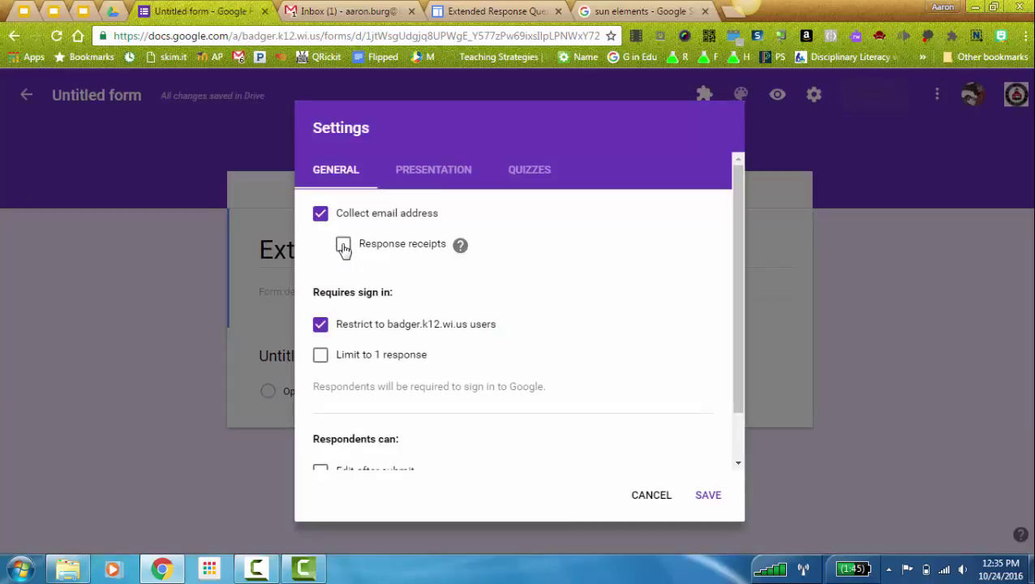
pyautogui.scroll(-1, 330, 372)
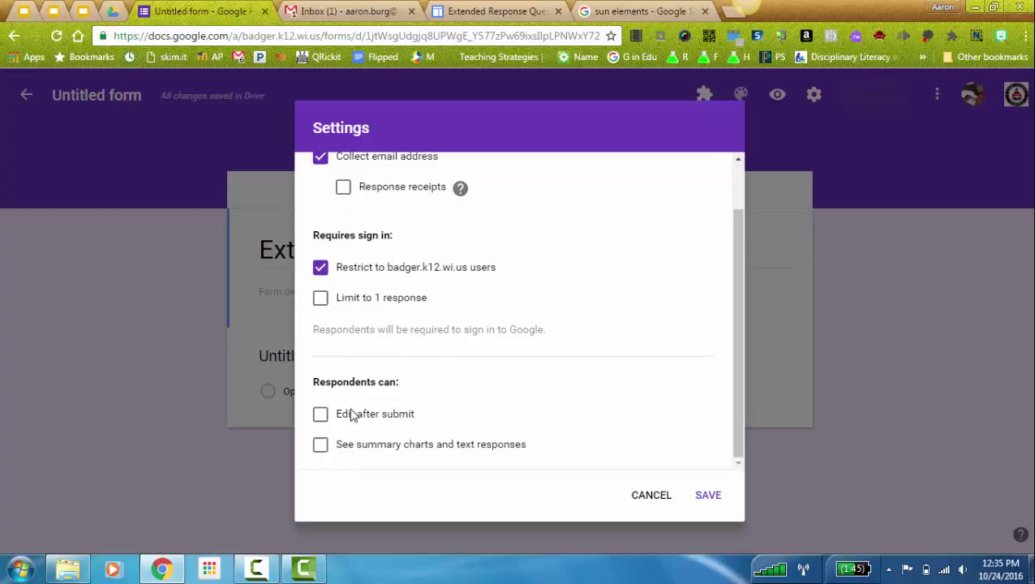
pyautogui.scroll(3, 405, 358)
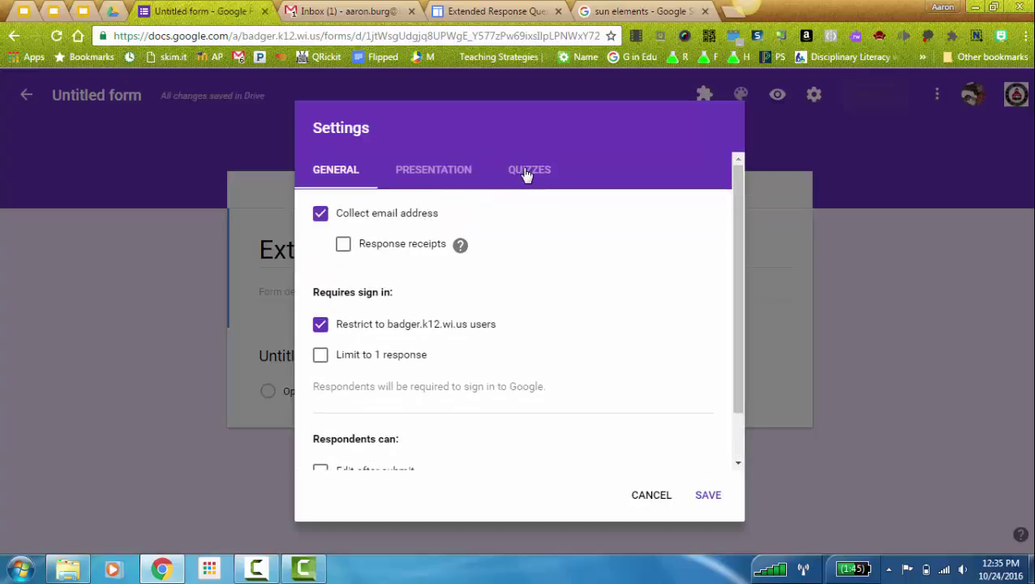
# Step: Make the form a quiz that releases grades later, after manual review, and save the settings
pyautogui.click(527, 174)
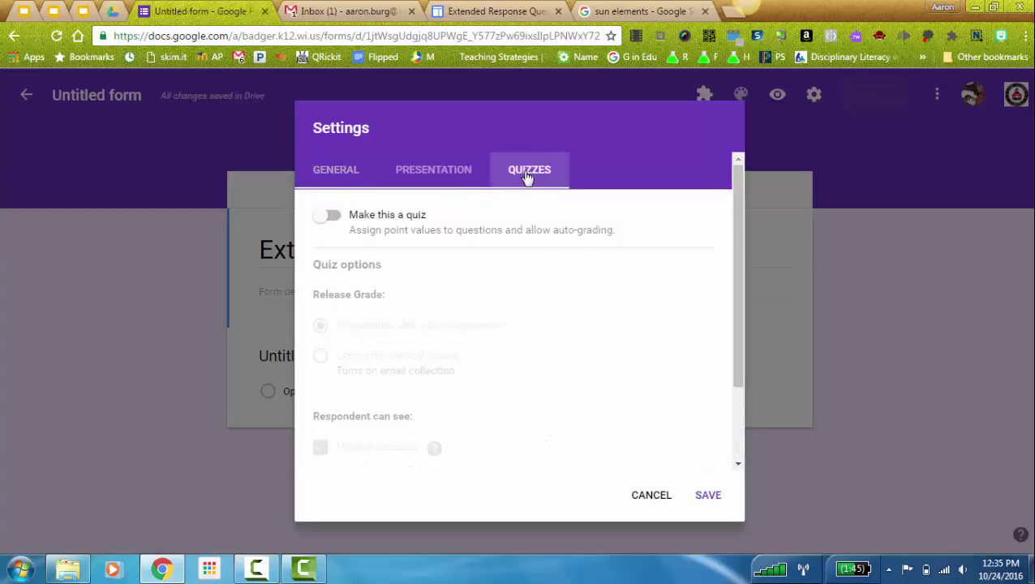
pyautogui.click(327, 216)
pyautogui.scroll(-2, 454, 253)
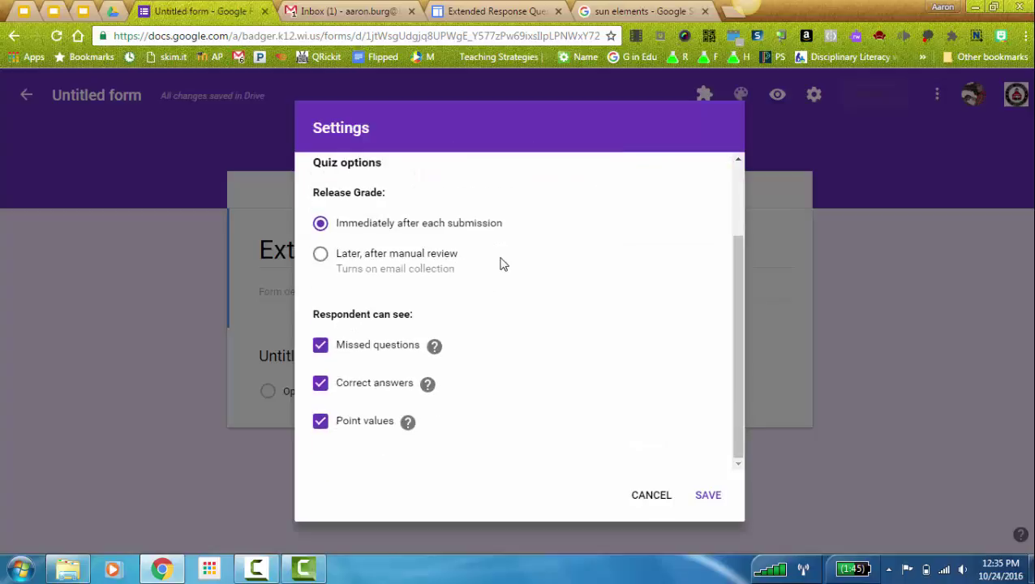
pyautogui.click(322, 254)
pyautogui.click(709, 497)
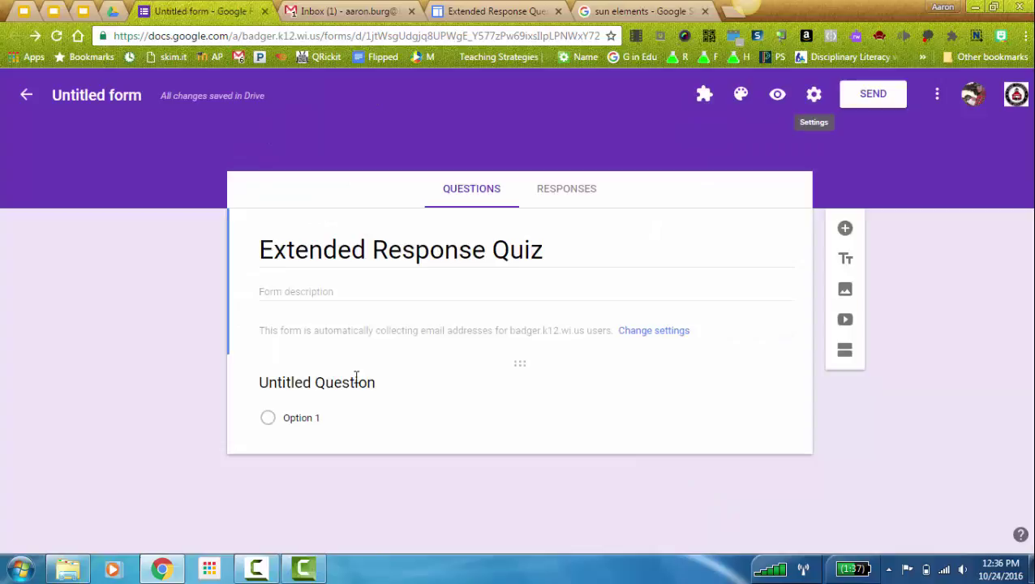
# Step: Set the first question's text to "Which organelle would be found inside a plant cell and not an animal cell?"
pyautogui.click(319, 387)
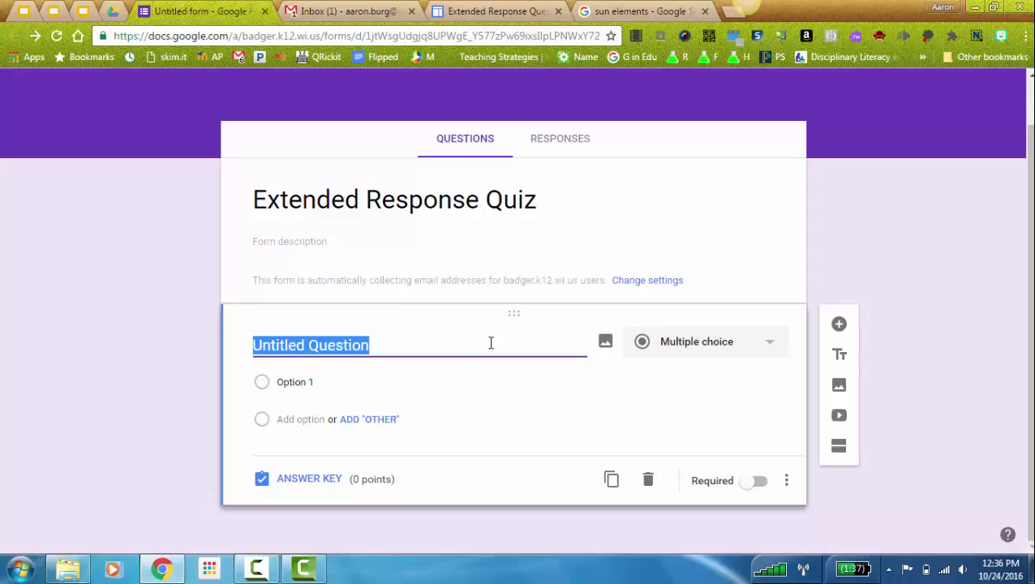
pyautogui.write('Which ')
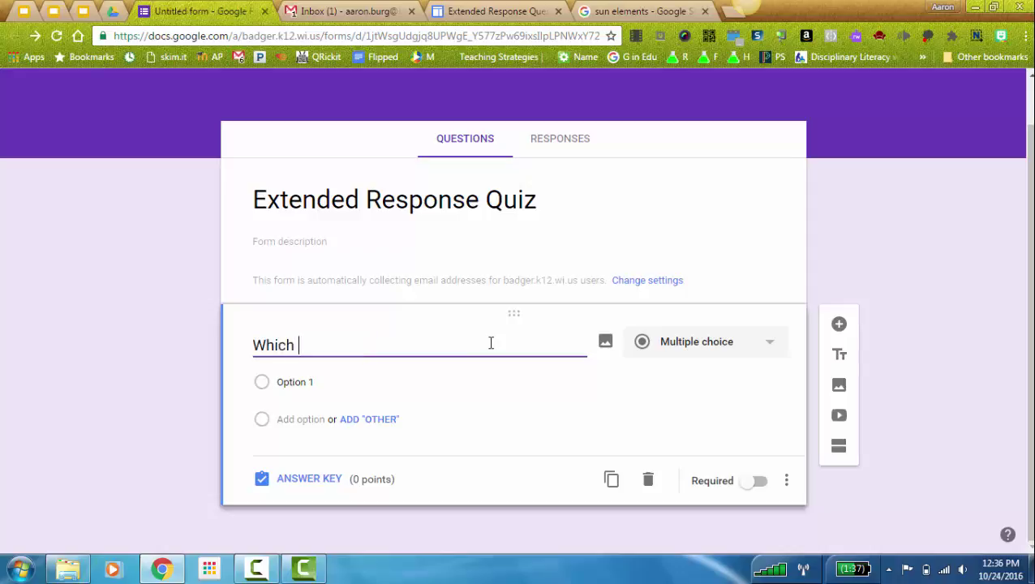
pyautogui.write('organelle would be fou')
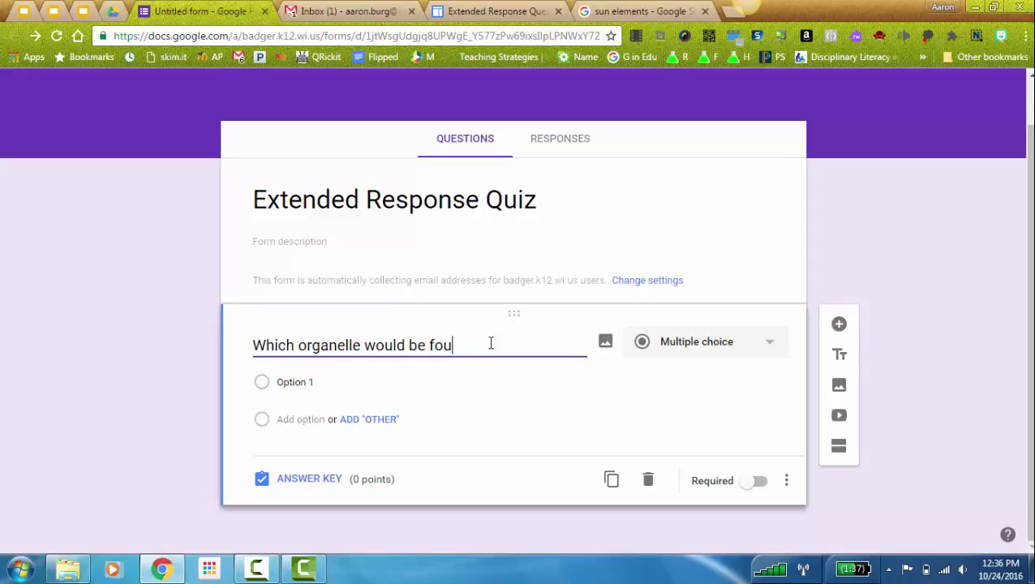
pyautogui.write('nd inside a pla')
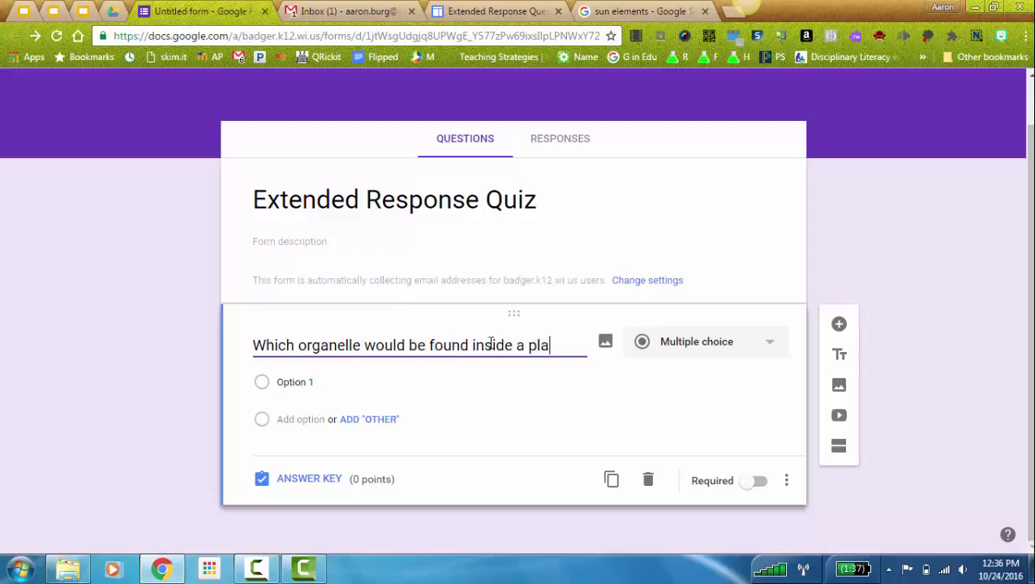
pyautogui.write('nt cell an')
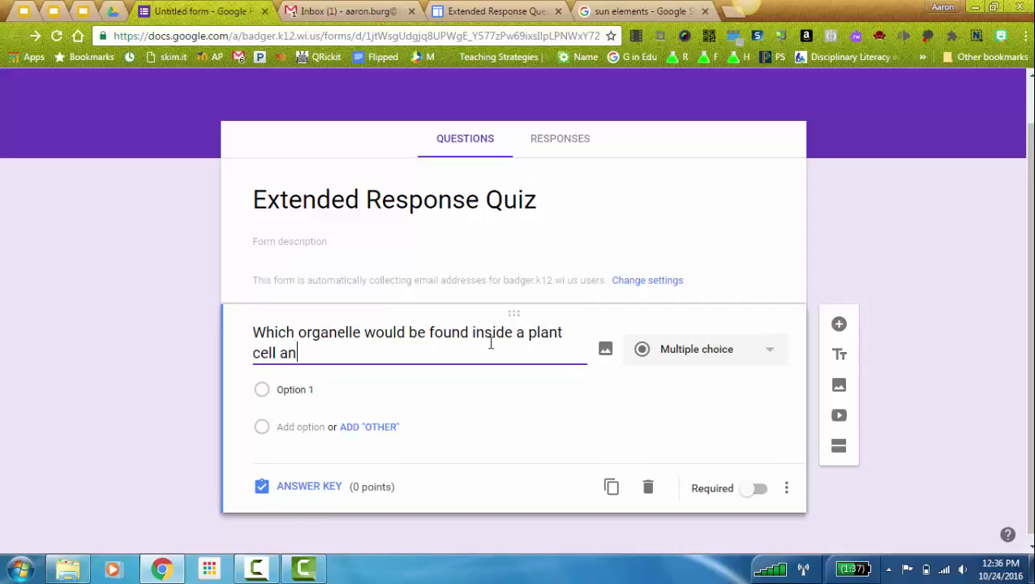
pyautogui.write('d not an anim')
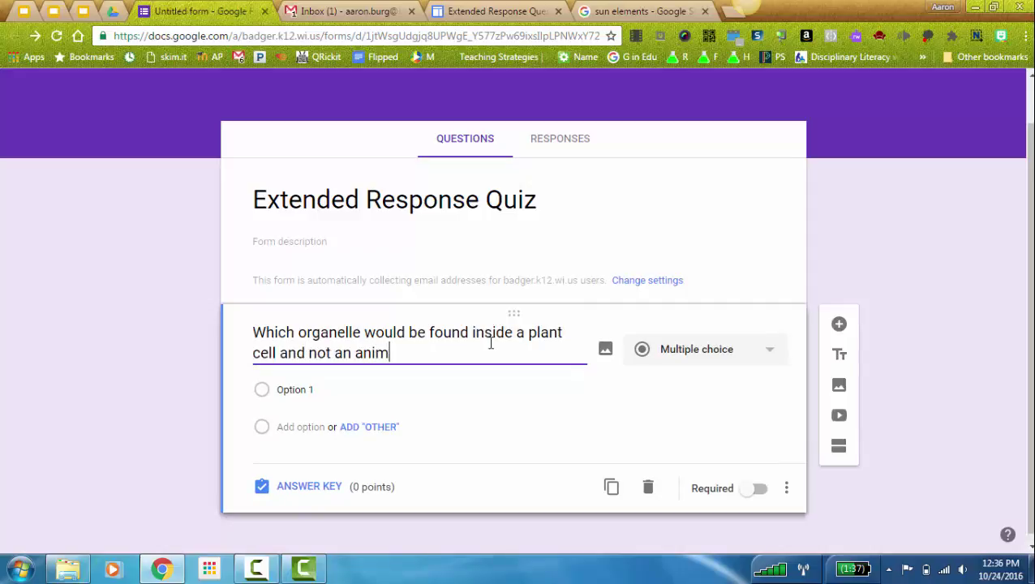
pyautogui.write('al cell?')
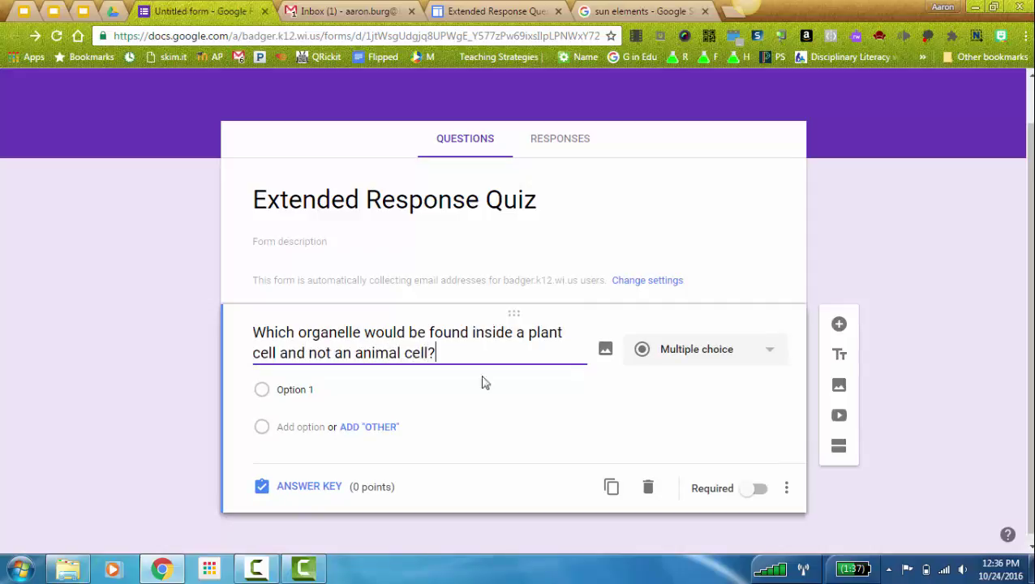
# Step: Enter the answer options nucleus, golgi, cytoplasm, mitochondria and chloroplast for the organelle question
pyautogui.click(340, 385)
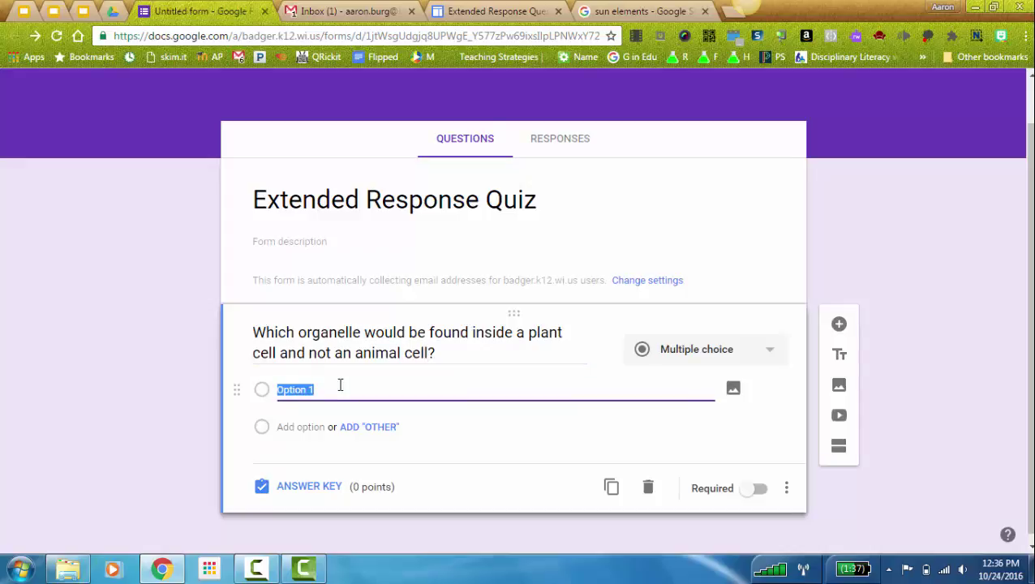
pyautogui.write('cucl')
pyautogui.press('Tab')
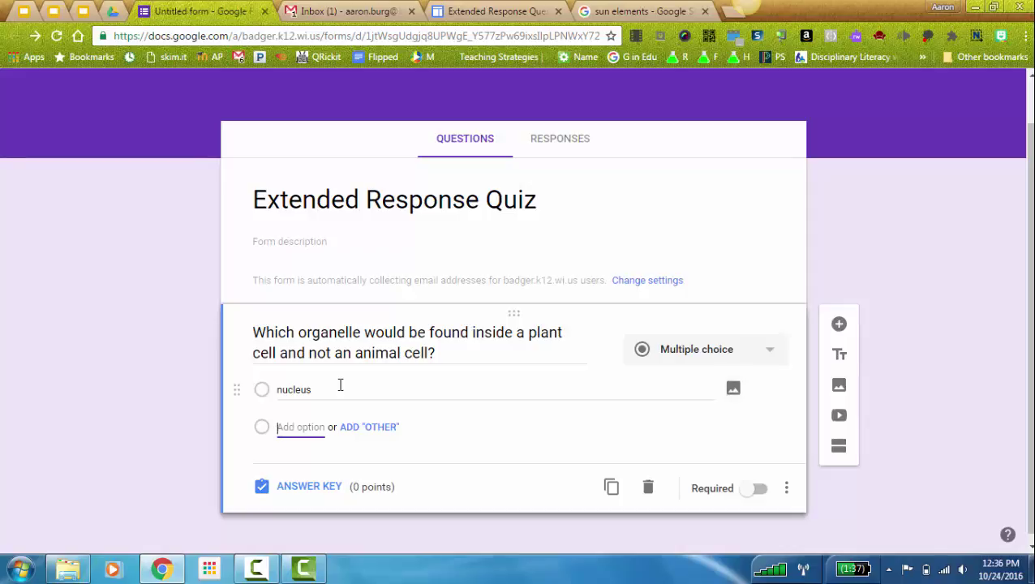
pyautogui.write('golgi')
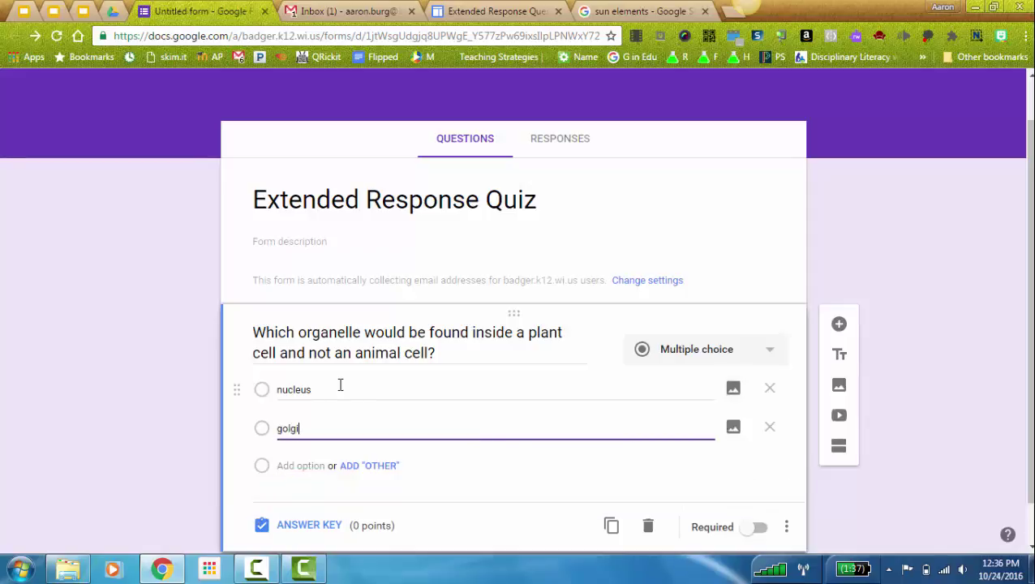
pyautogui.press('Tab')
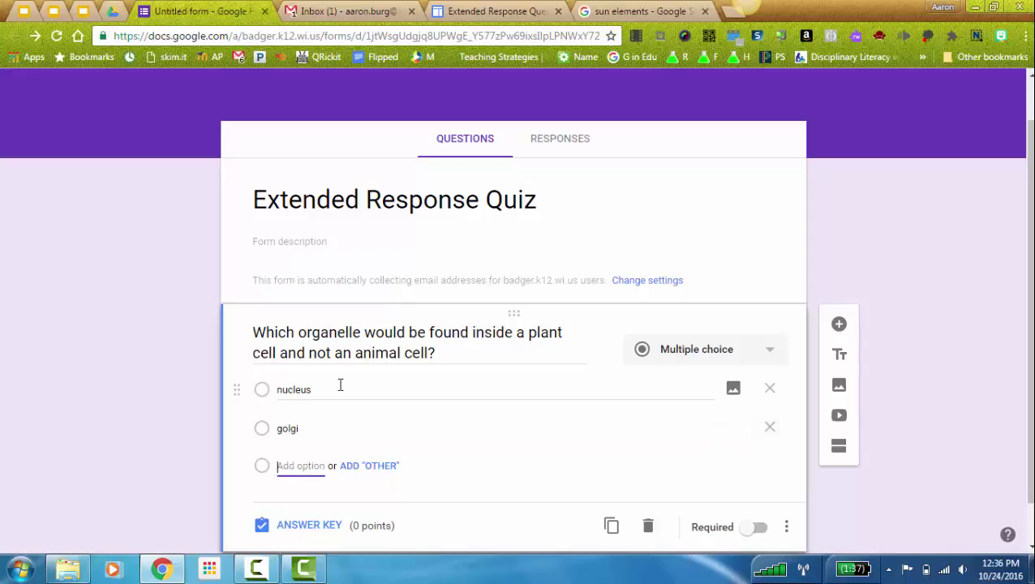
pyautogui.write('cytoplasm')
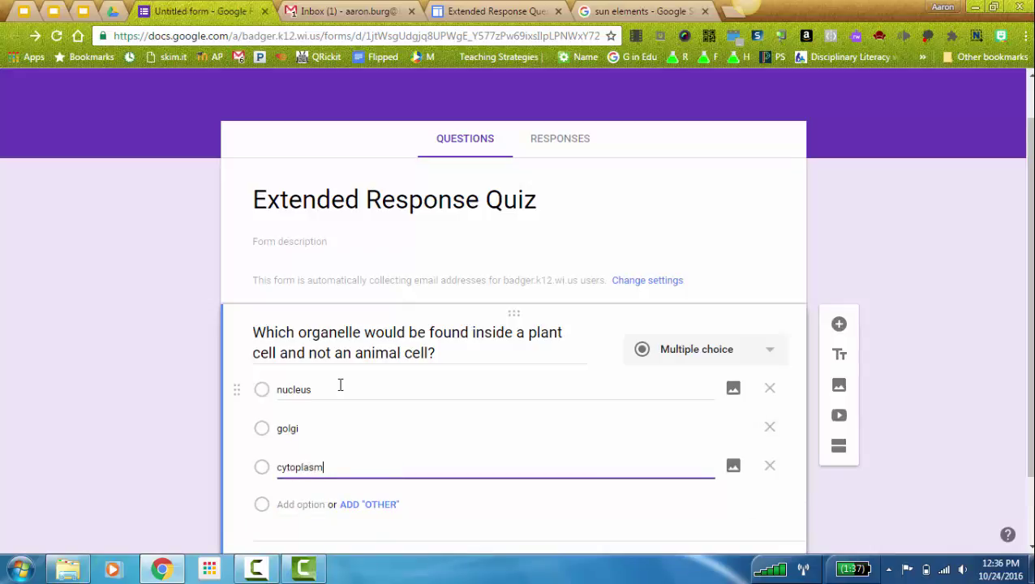
pyautogui.press('Tab')
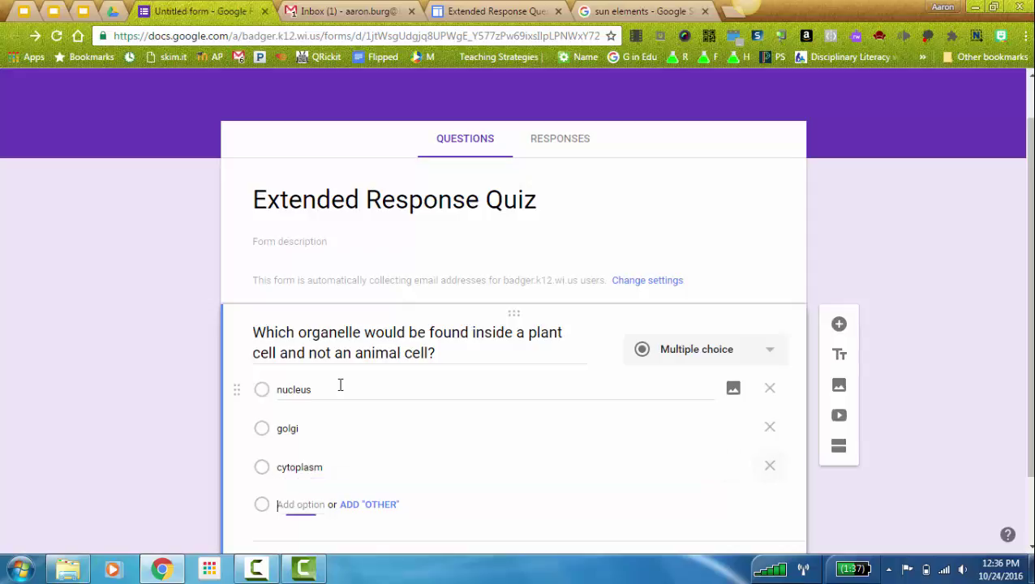
pyautogui.write('mitochondria')
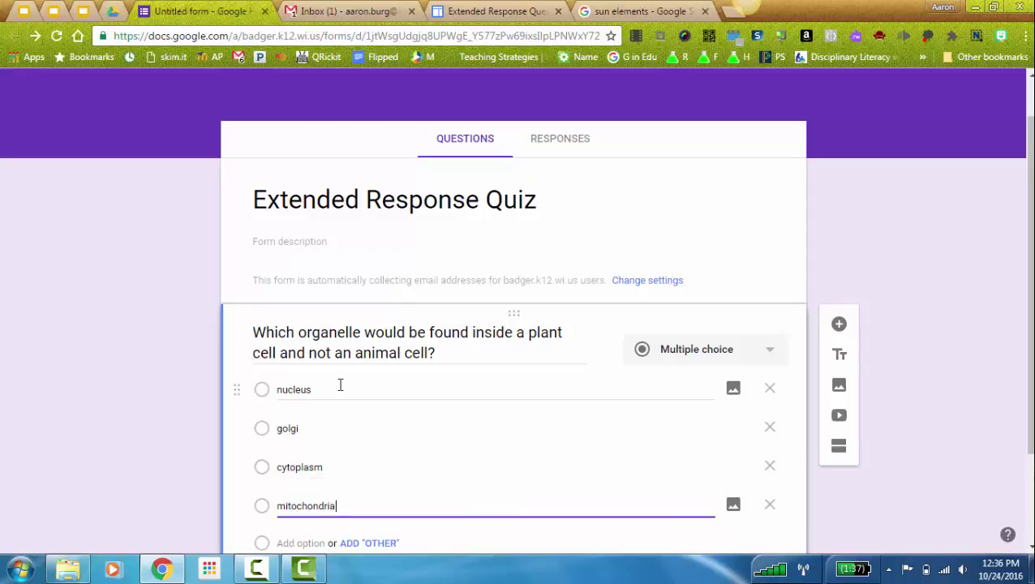
pyautogui.press('Tab')
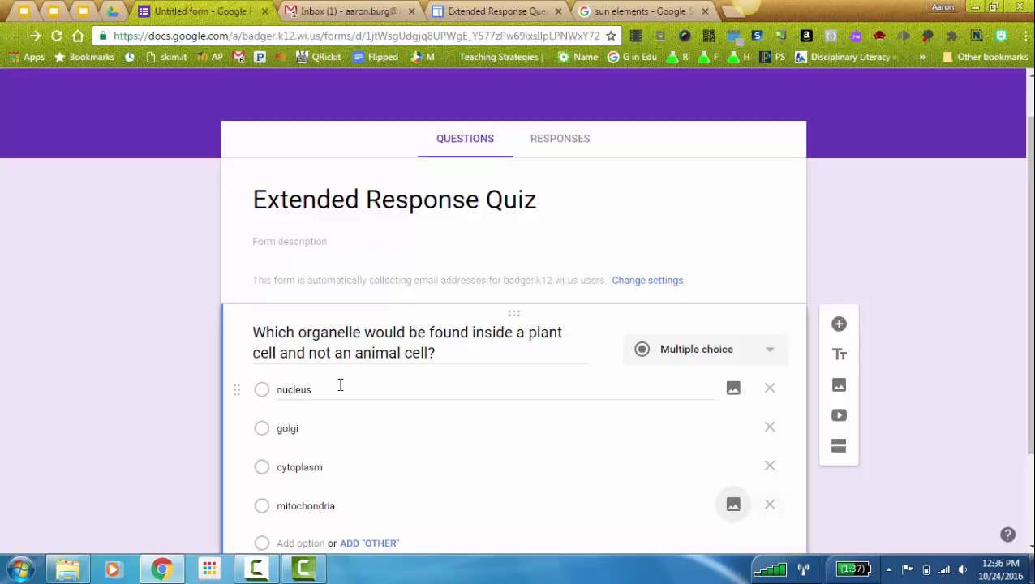
pyautogui.write('chloroplast')
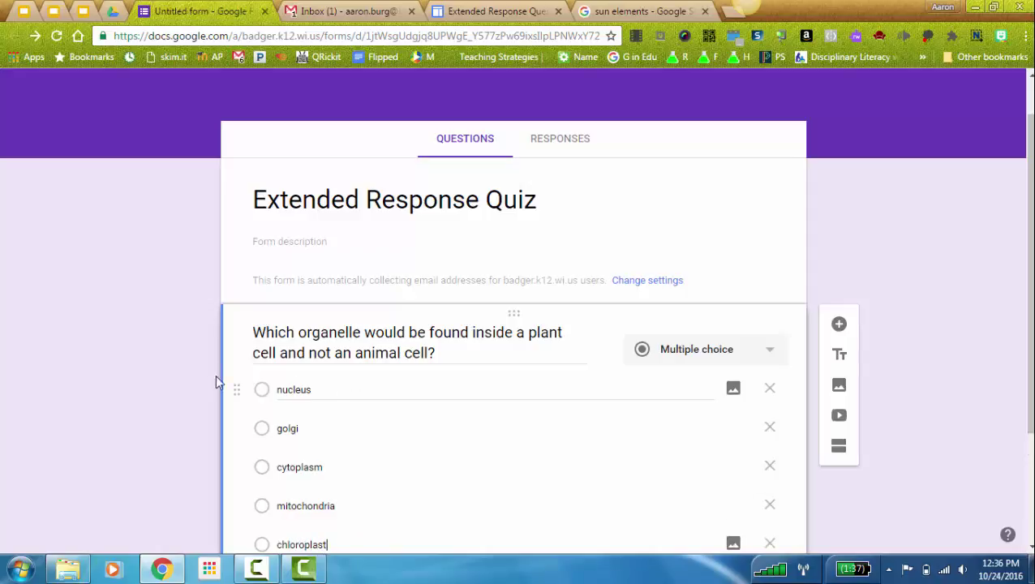
# Step: Mark chloroplast as the correct answer in the question's answer key and assign 1 point
pyautogui.scroll(-2, 101, 354)
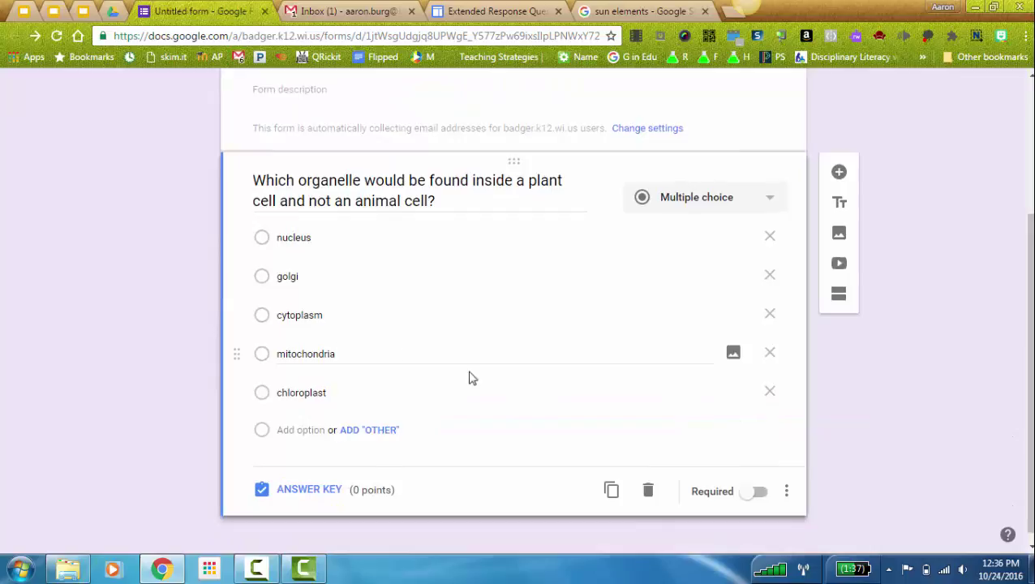
pyautogui.click(297, 489)
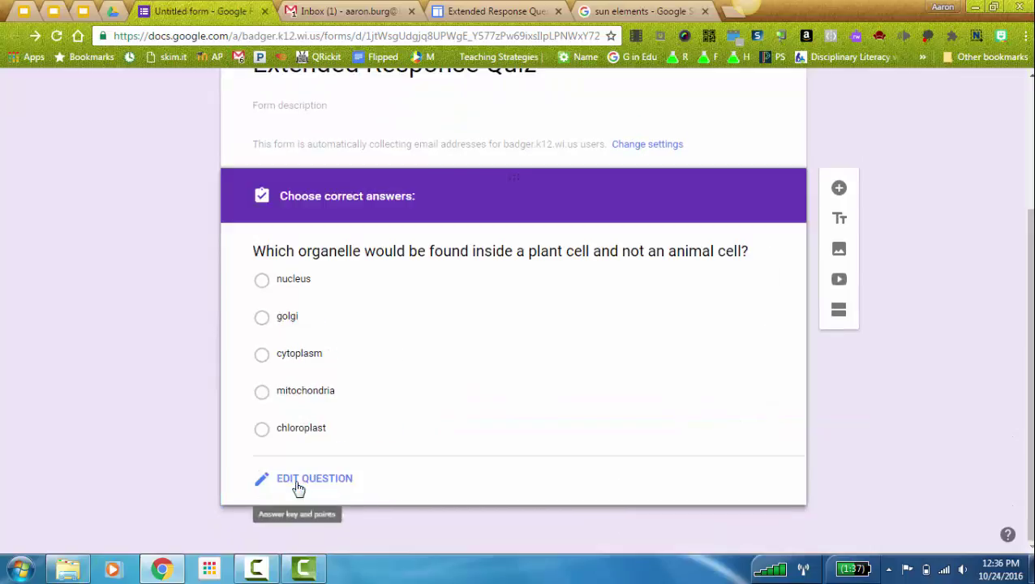
pyautogui.click(261, 468)
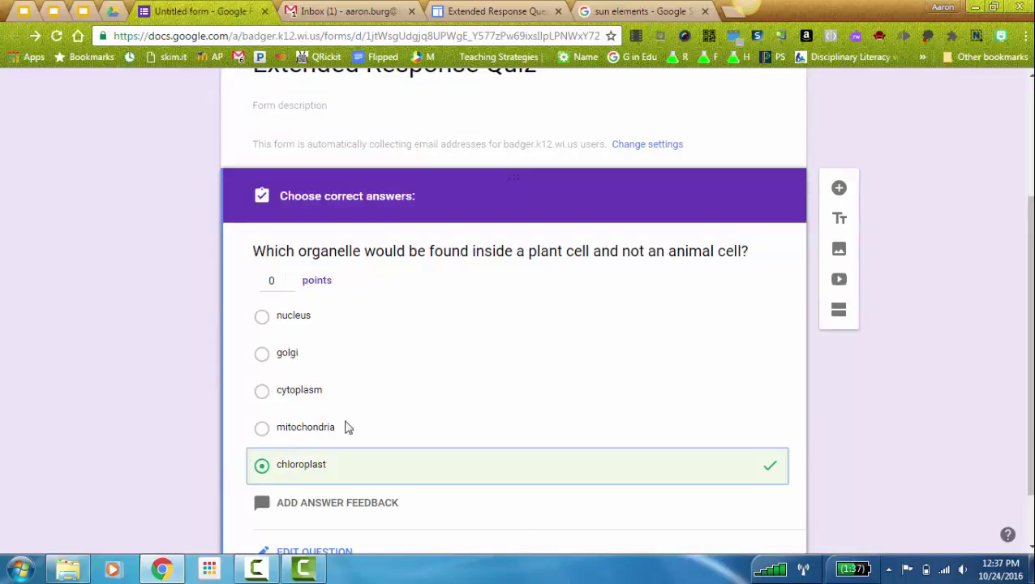
pyautogui.scroll(-1, 509, 420)
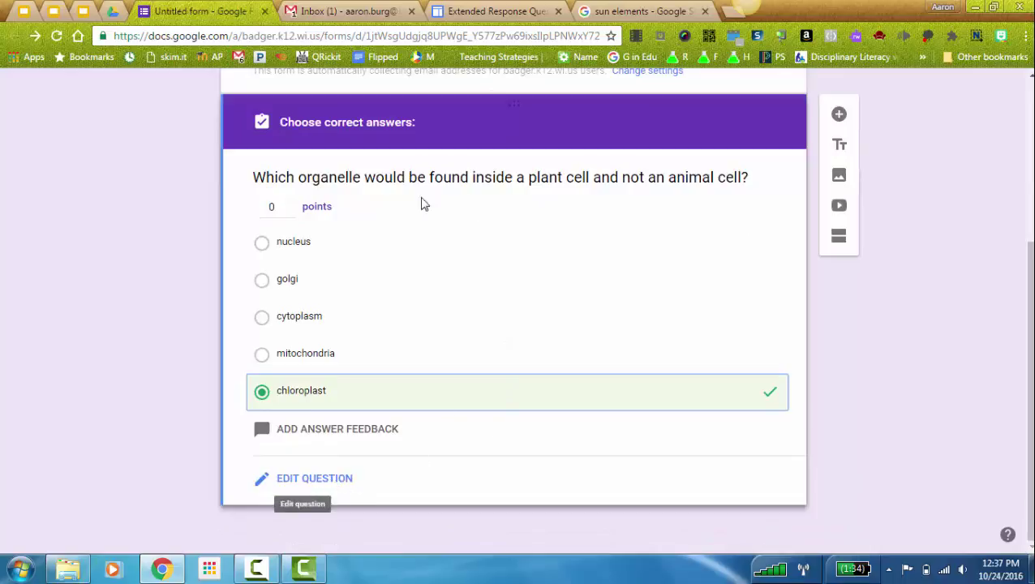
pyautogui.click(289, 203)
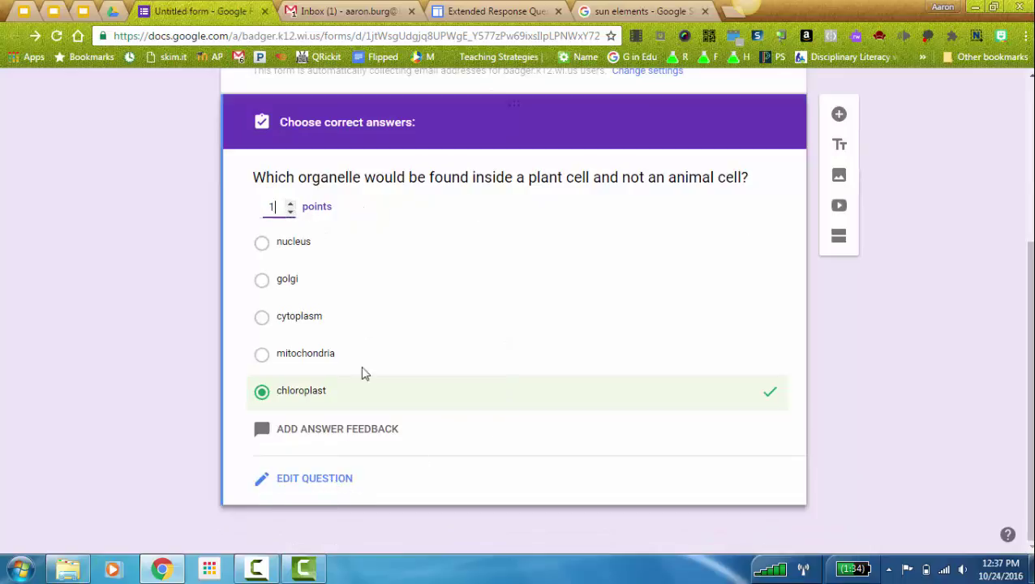
# Step: Make the organelle question required and turn on shuffled option order for its answers
pyautogui.click(317, 483)
pyautogui.click(761, 493)
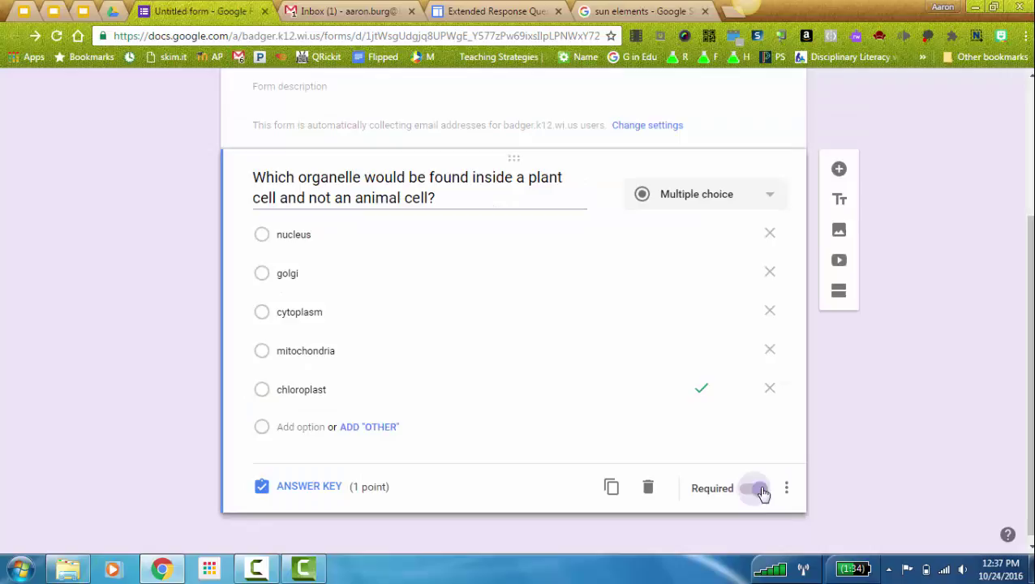
pyautogui.click(785, 489)
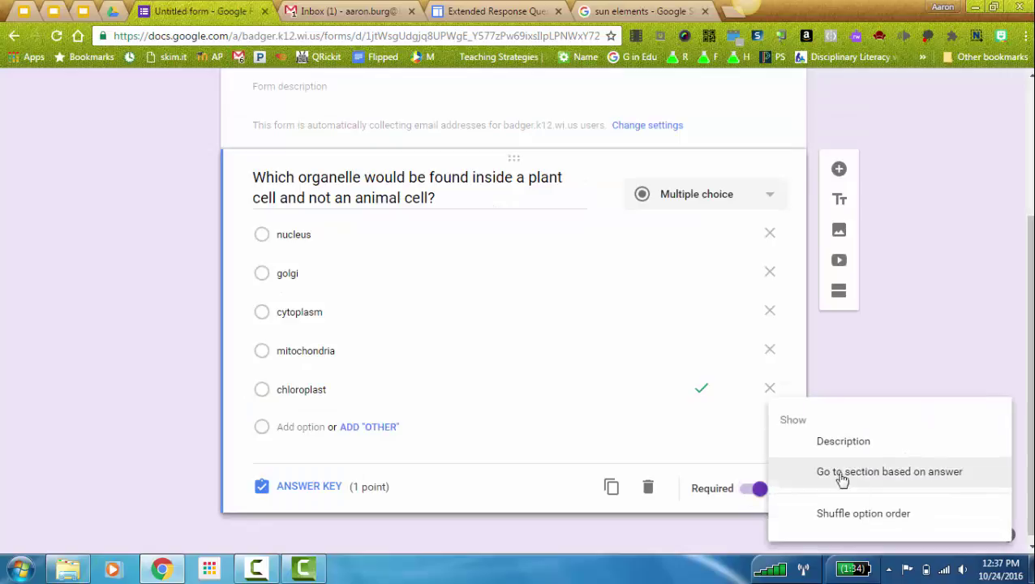
pyautogui.click(859, 526)
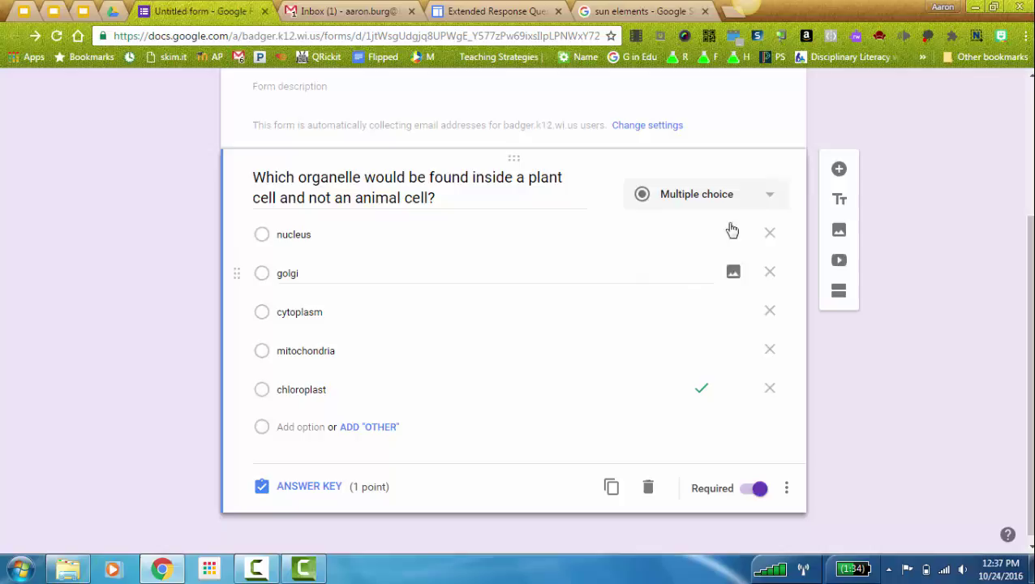
# Step: Add a second question below the organelle question and set its type to Paragraph
pyautogui.click(839, 172)
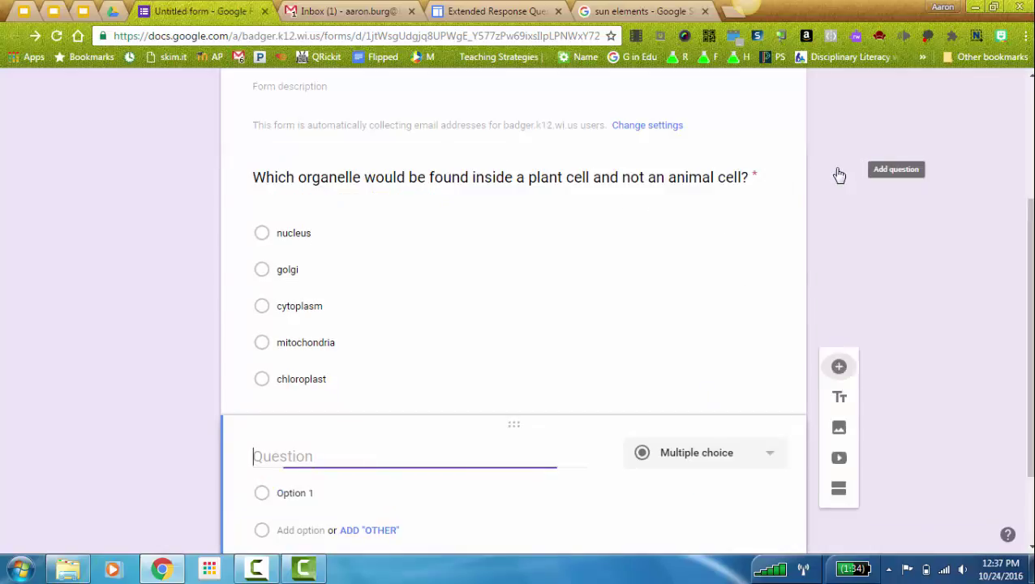
pyautogui.click(733, 344)
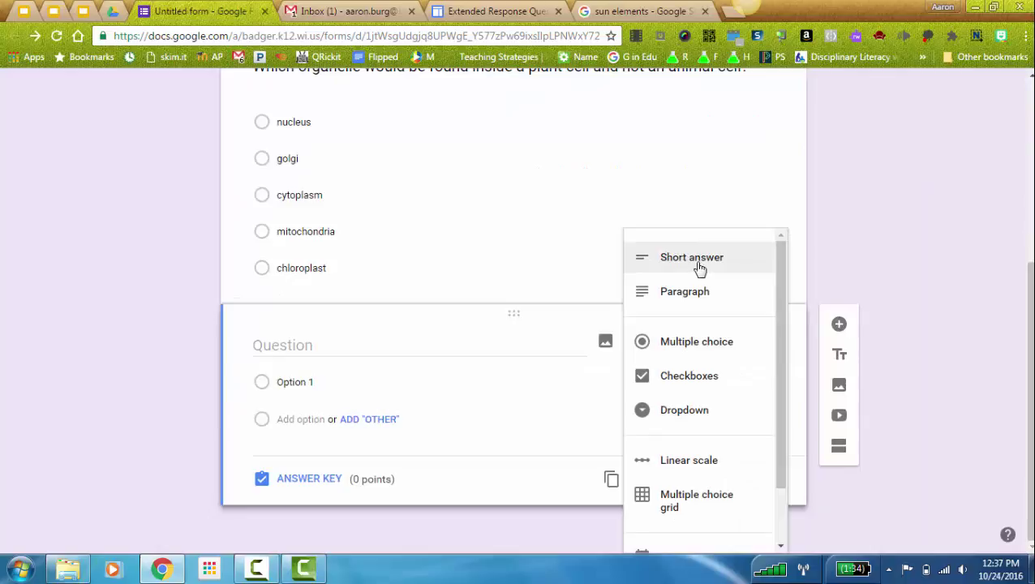
pyautogui.click(689, 292)
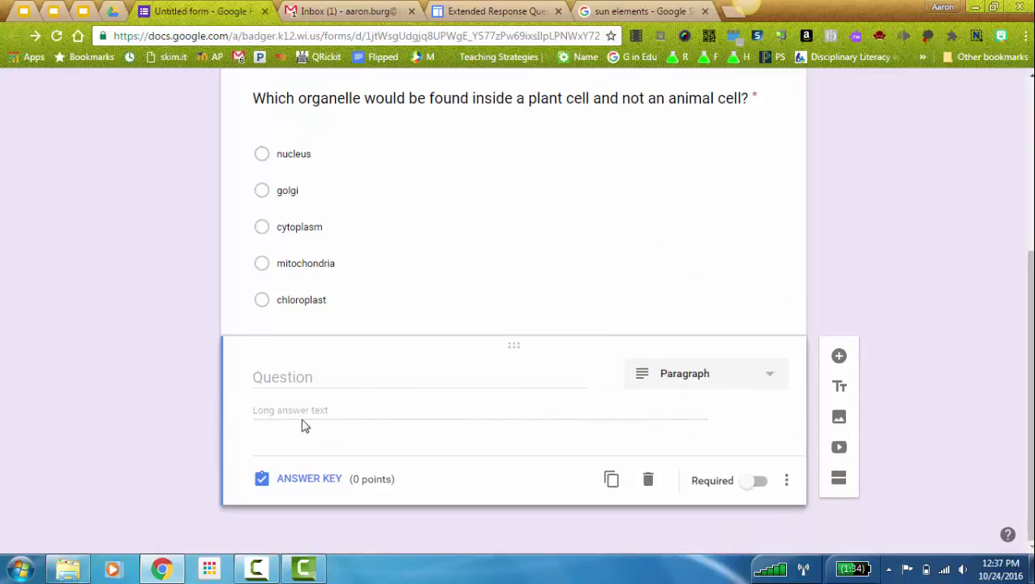
# Step: Enter the question text "Explain the process of photosynthesis. Make sure to talk about the organelles and the different process that occur during the light and dark reactions."
pyautogui.click(300, 377)
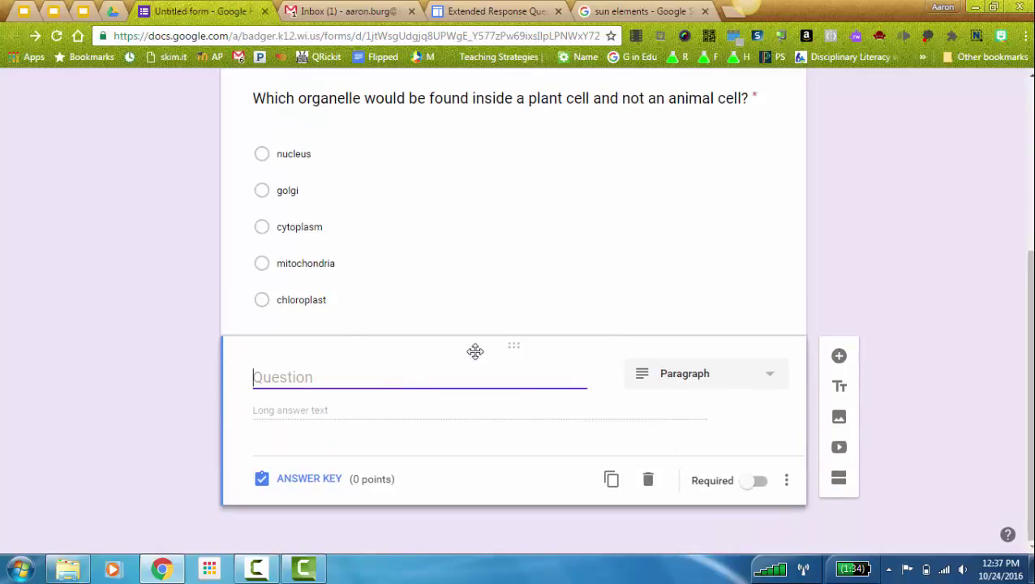
pyautogui.write('Explain the proc')
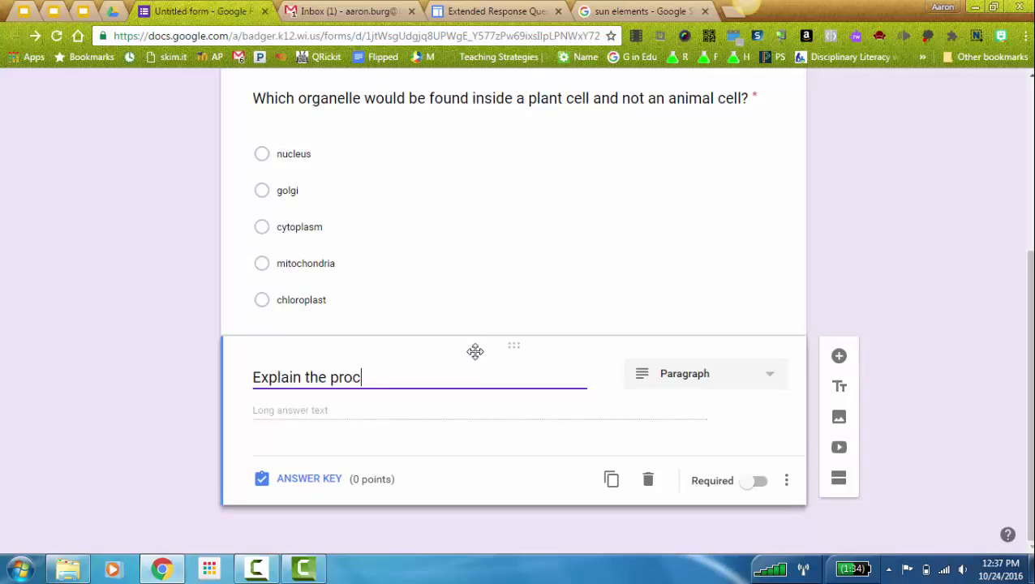
pyautogui.write('ess of pho')
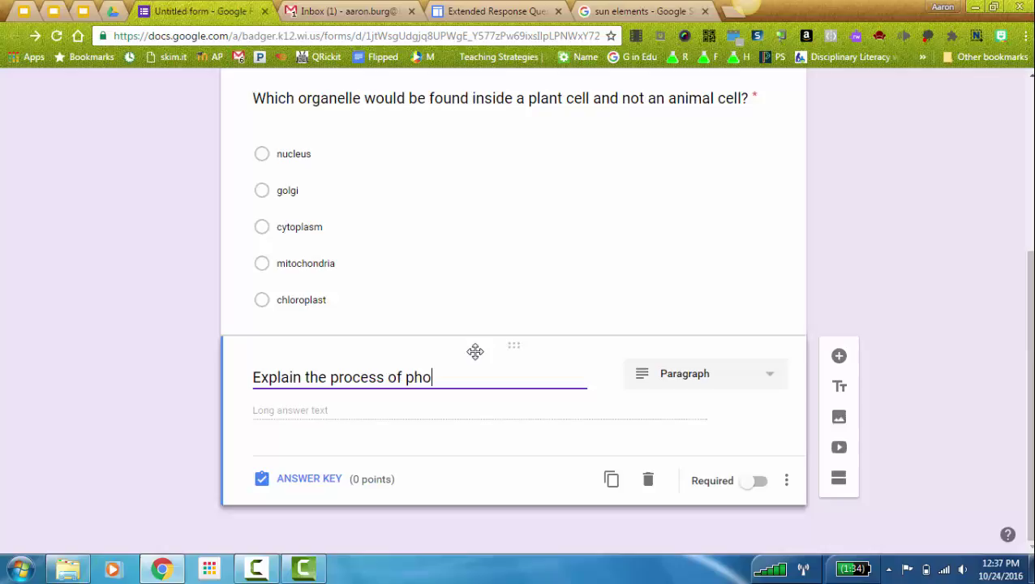
pyautogui.write('tosynthesis. Make s')
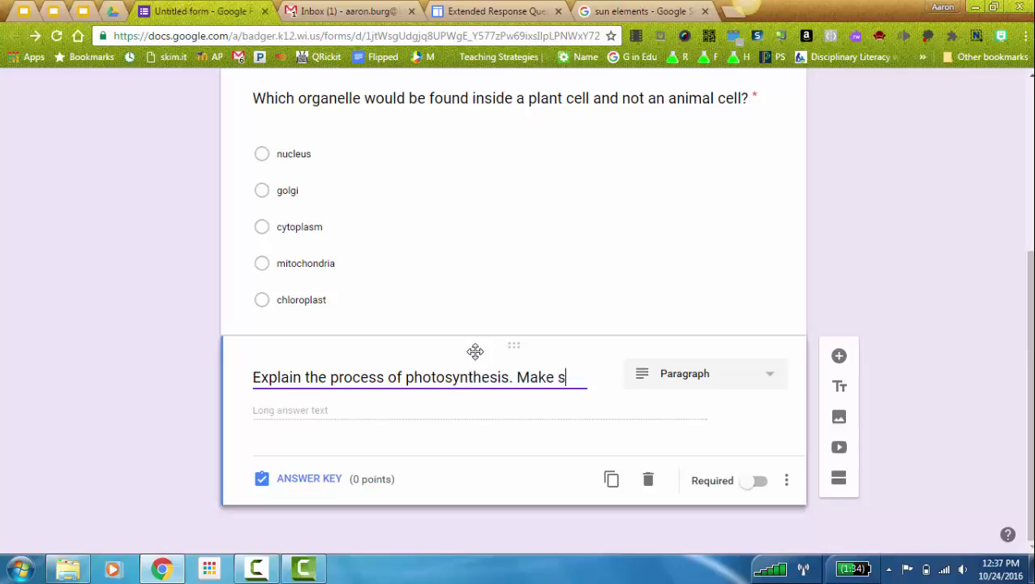
pyautogui.write('ure to talk about th')
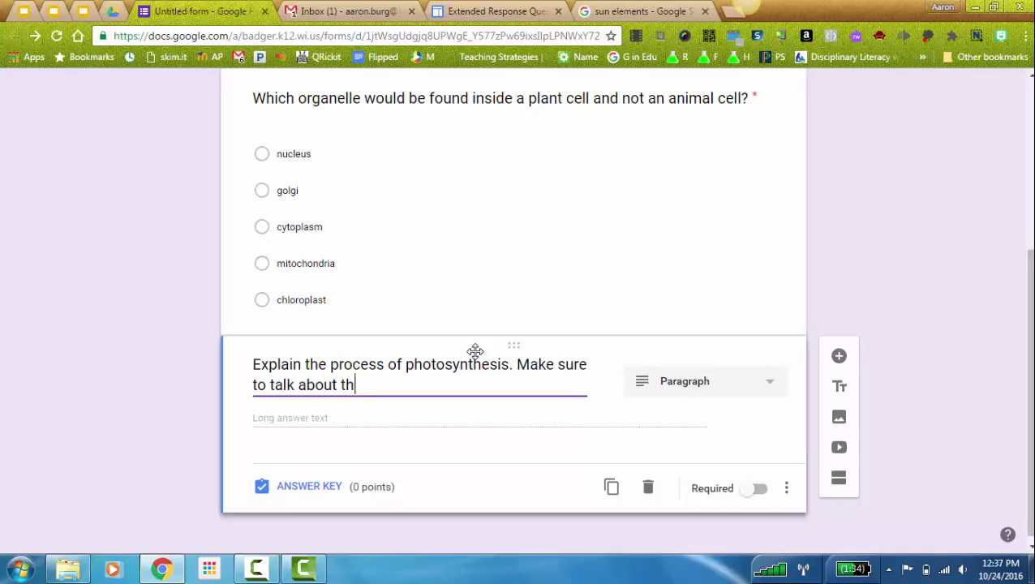
pyautogui.write('e organelles')
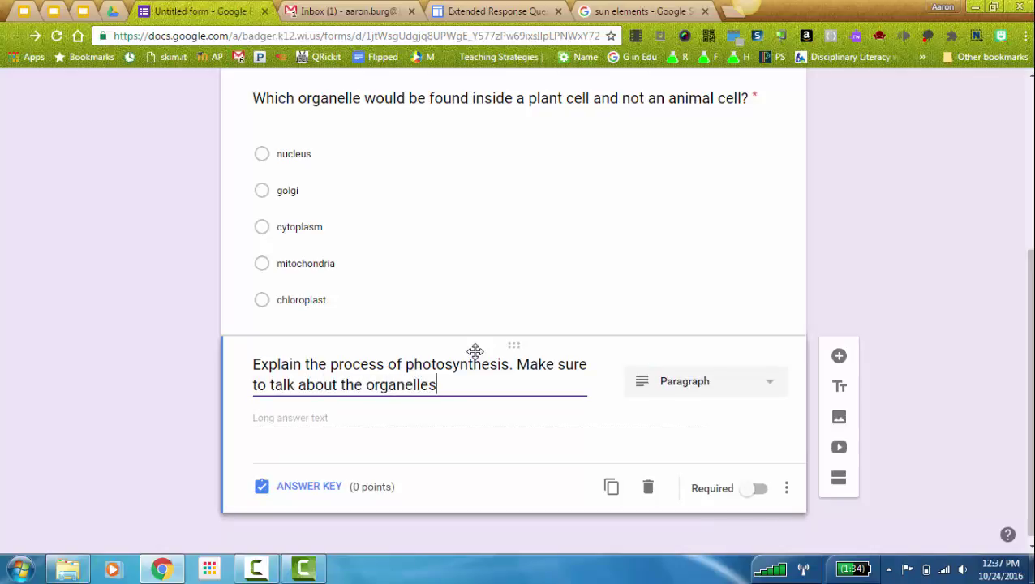
pyautogui.write(' and the different process')
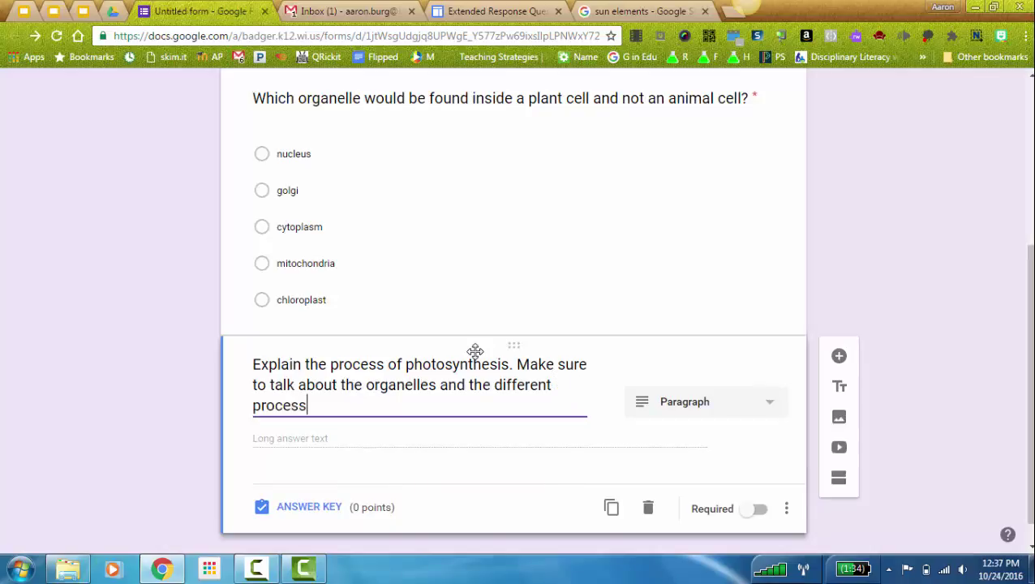
pyautogui.write(' that occur d')
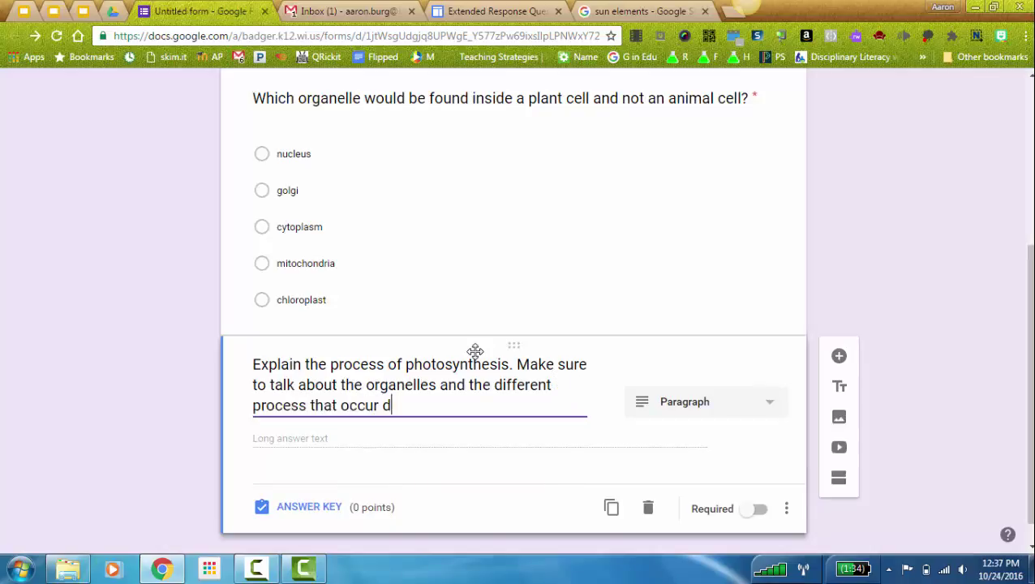
pyautogui.write('uring the lig')
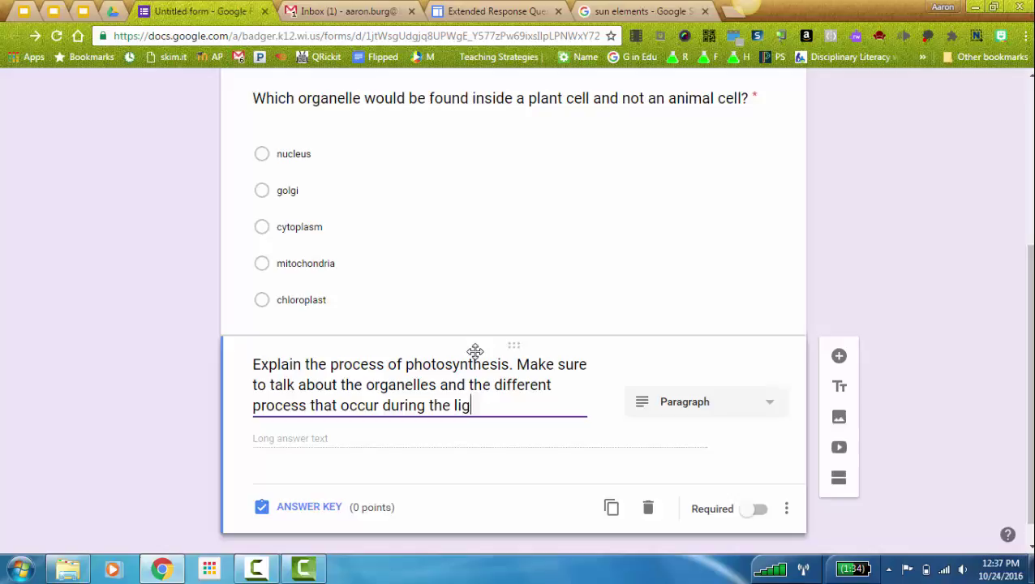
pyautogui.write('ht and dar')
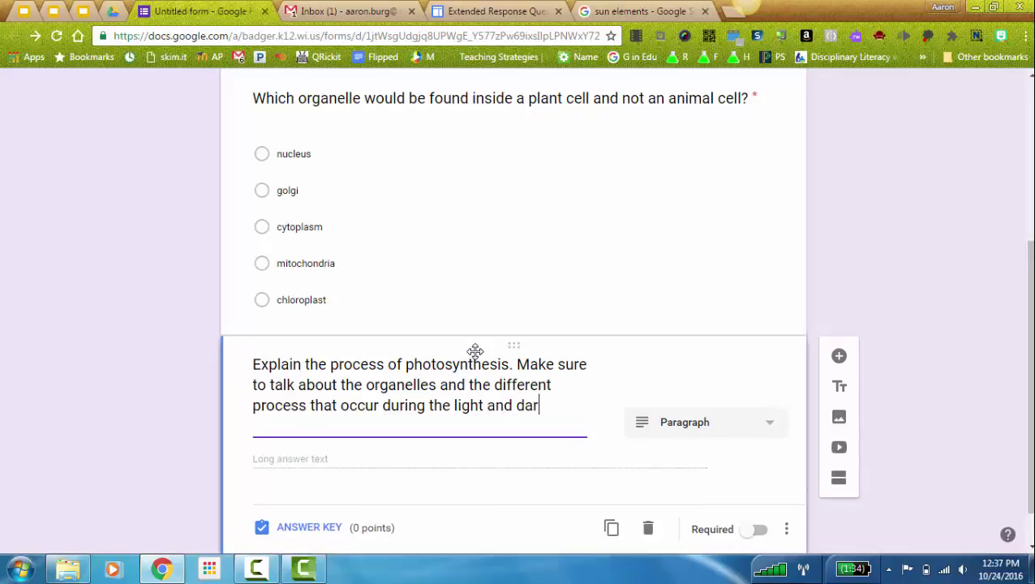
pyautogui.write('k reactions.')
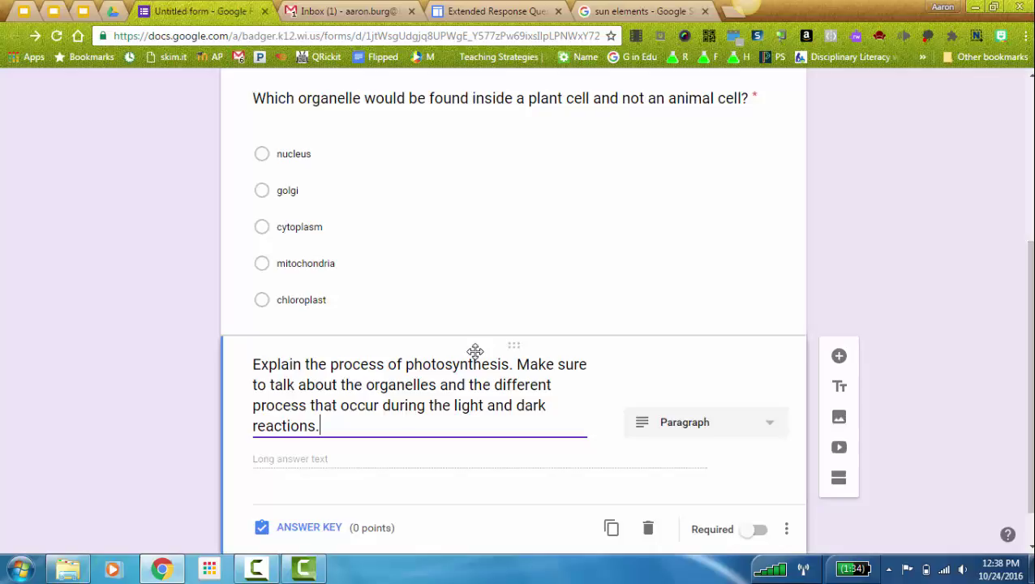
# Step: Make the photosynthesis question required and assign it 6 points in its answer key
pyautogui.scroll(-1, 724, 460)
pyautogui.click(763, 483)
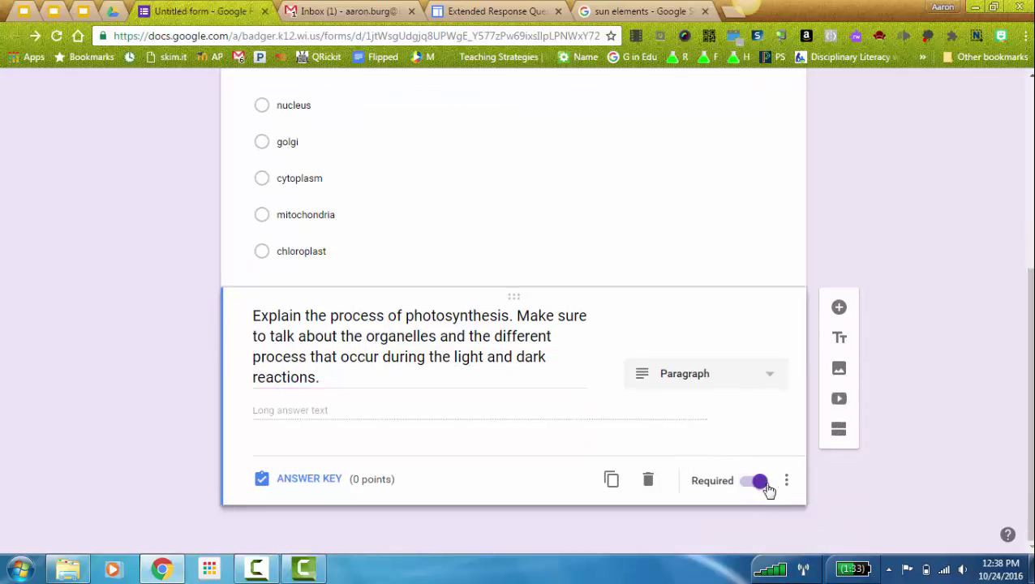
pyautogui.click(312, 483)
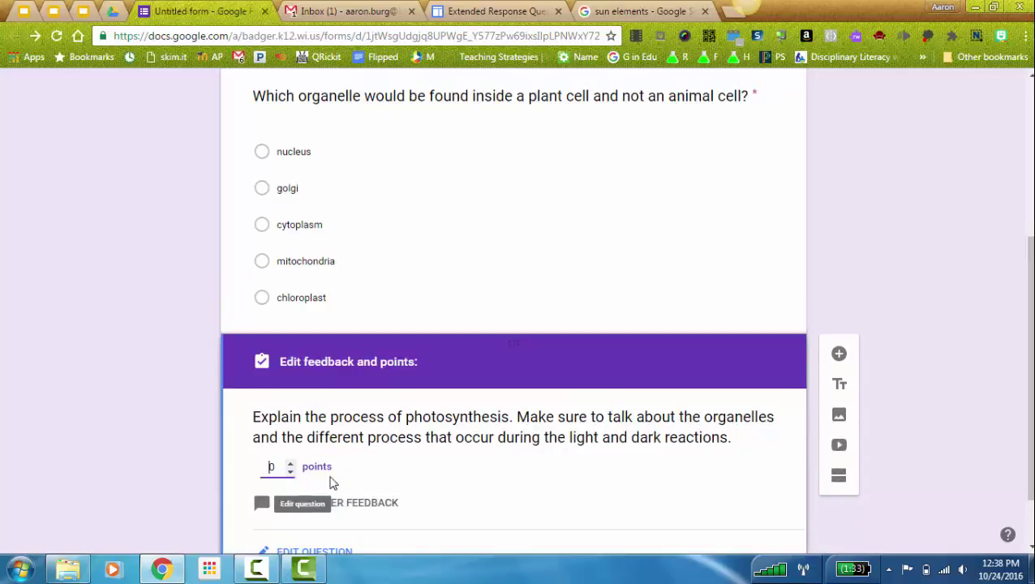
pyautogui.click(291, 391)
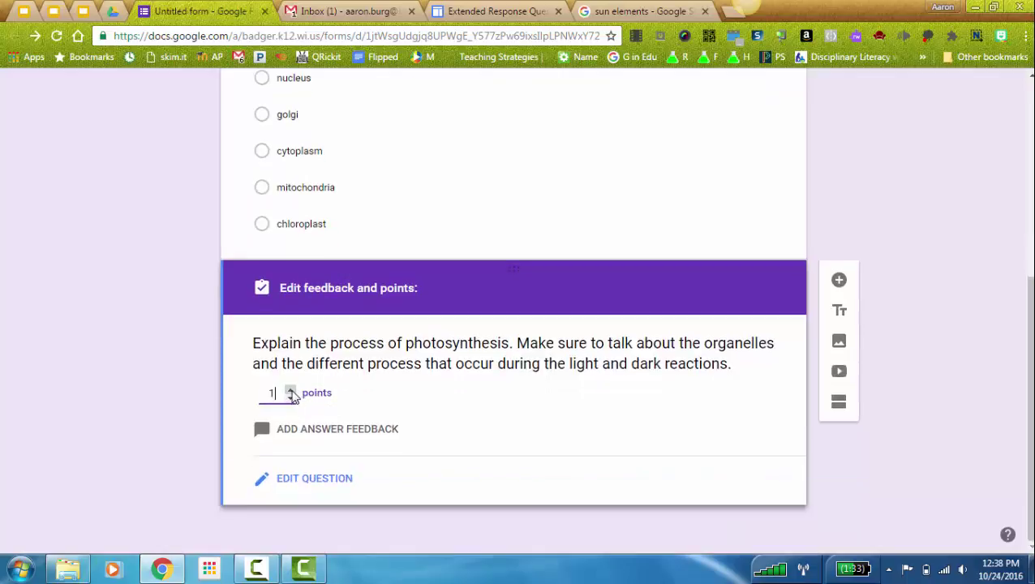
pyautogui.click(290, 391)
pyautogui.click(290, 391)
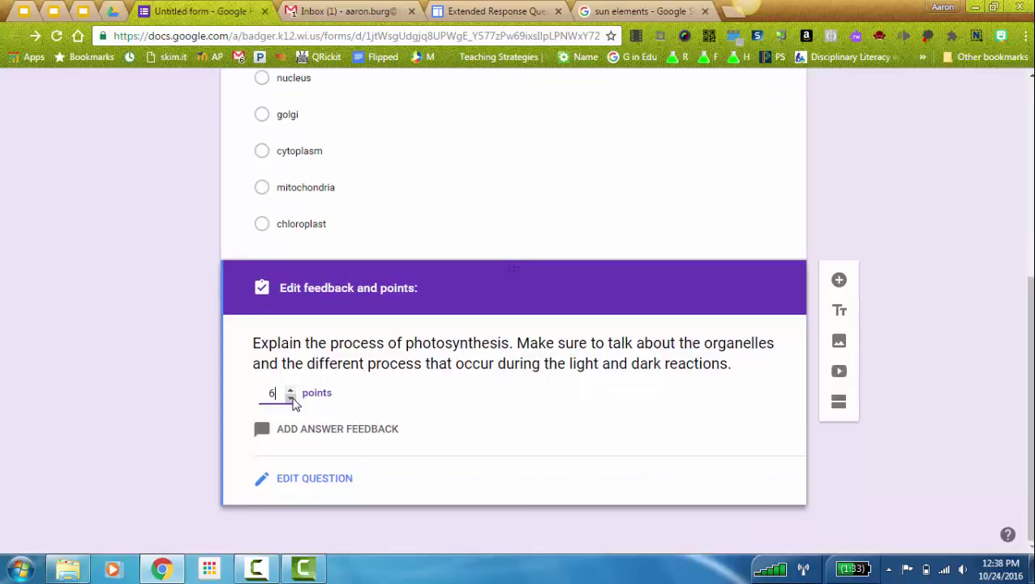
pyautogui.click(336, 480)
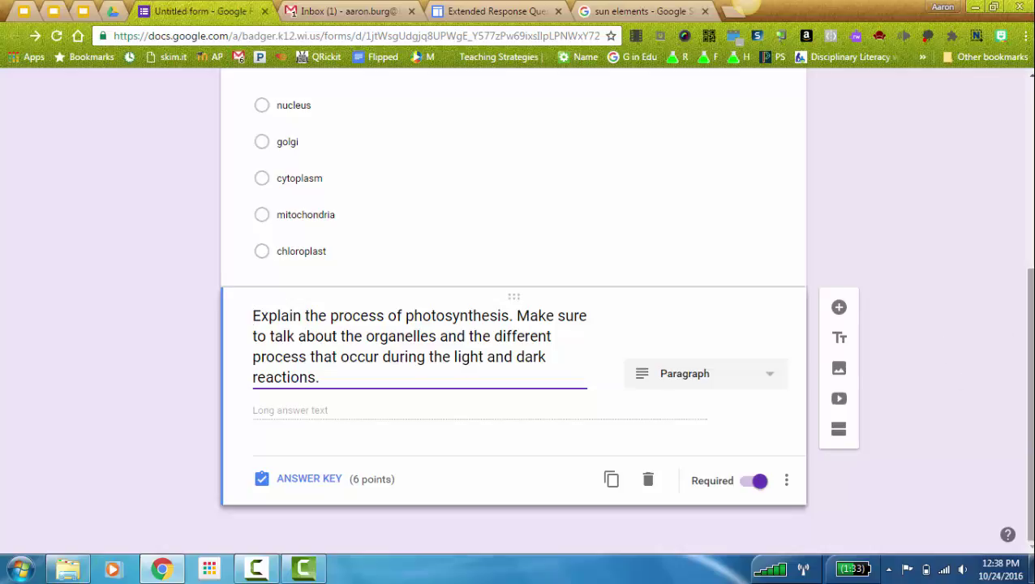
# Step: Preview the quiz as a respondent and choose chloroplast as the answer to the organelle question
pyautogui.scroll(4, 517, 312)
pyautogui.scroll(-2, 516, 311)
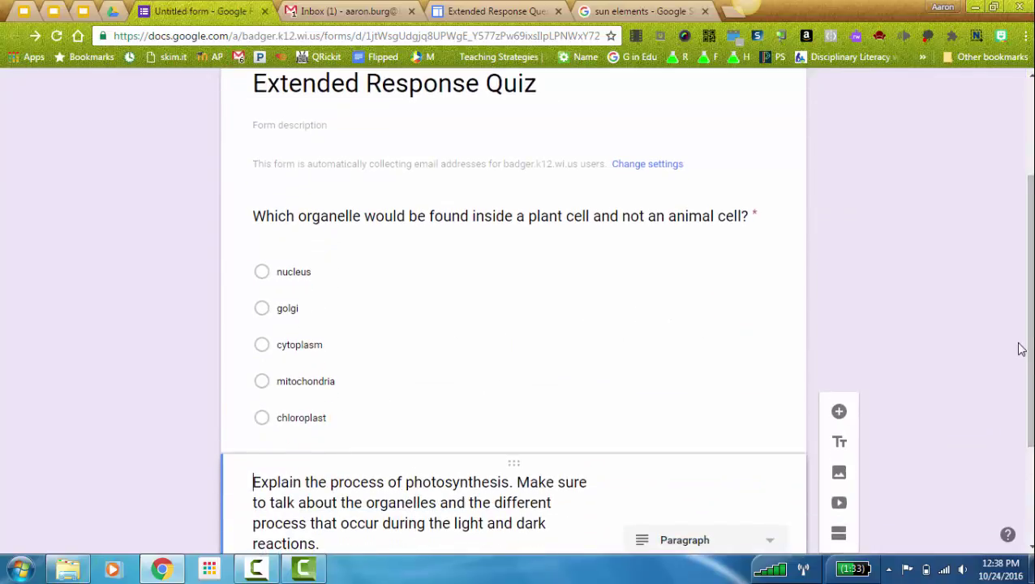
pyautogui.scroll(-1, 933, 276)
pyautogui.scroll(-1, 942, 273)
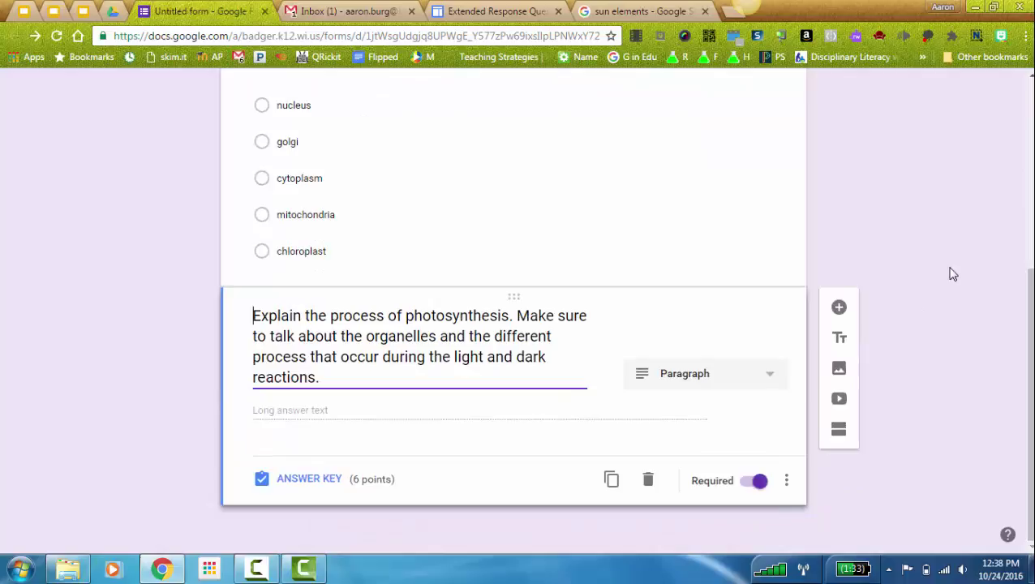
pyautogui.scroll(5, 933, 288)
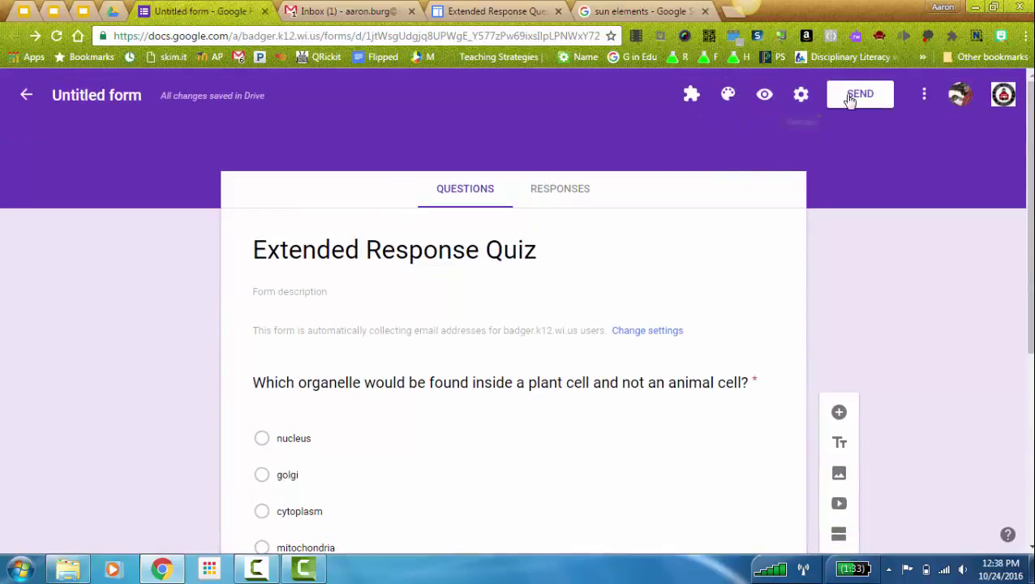
pyautogui.click(764, 96)
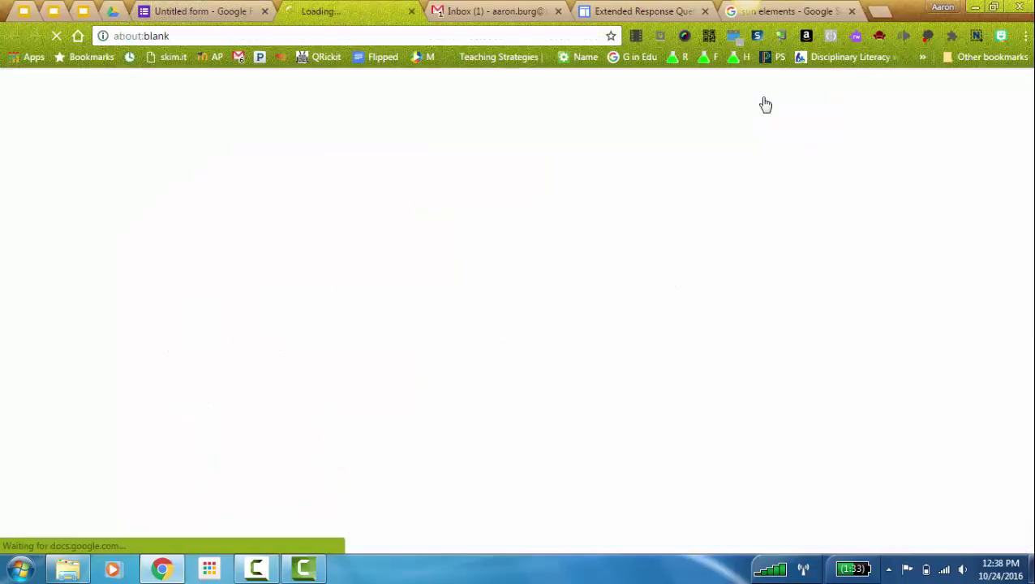
pyautogui.scroll(-1, 730, 162)
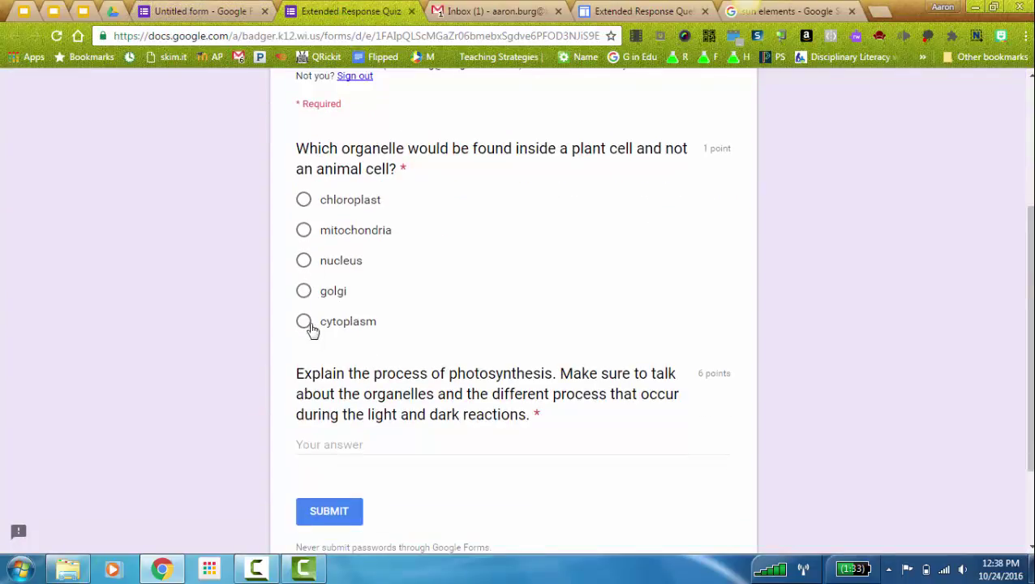
pyautogui.click(303, 200)
# Step: Answer the photosynthesis question with "Photosynthesis occurs in the chloroplast of plant cells. Plants use carbon dioxide and water to make glucose and oxygen."
pyautogui.scroll(-2, 430, 276)
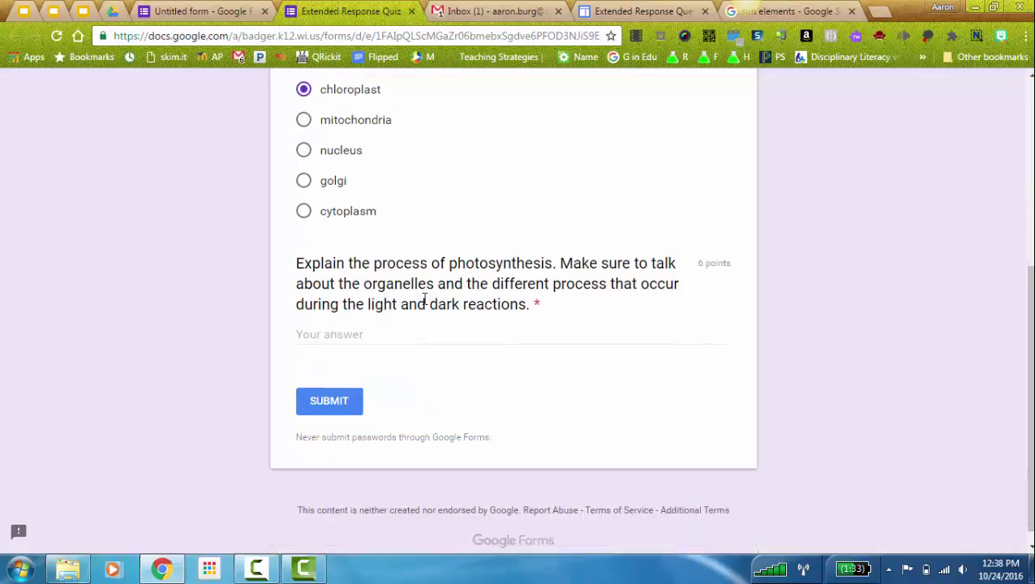
pyautogui.click(325, 318)
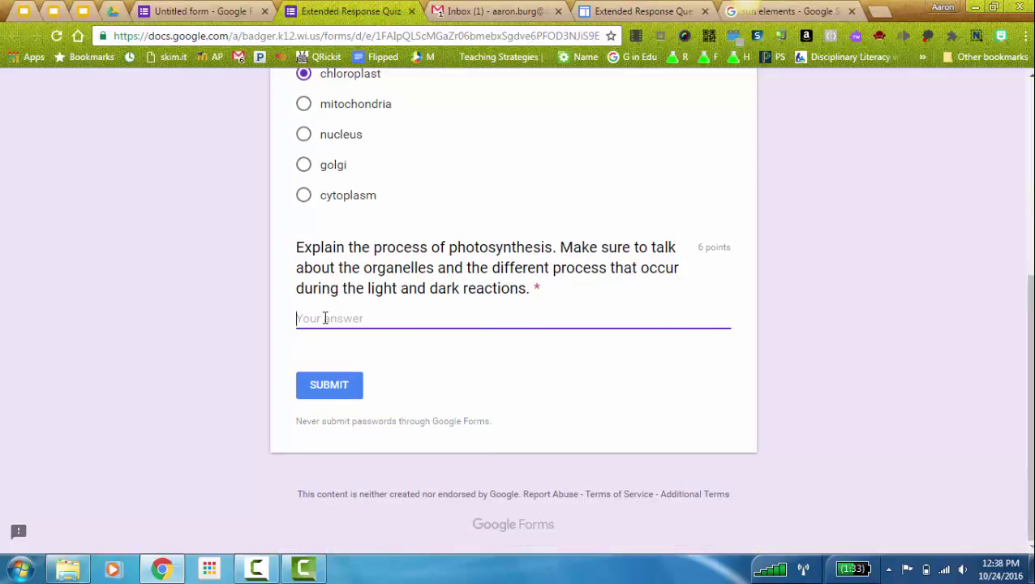
pyautogui.write('Photosynthesis occurs in the')
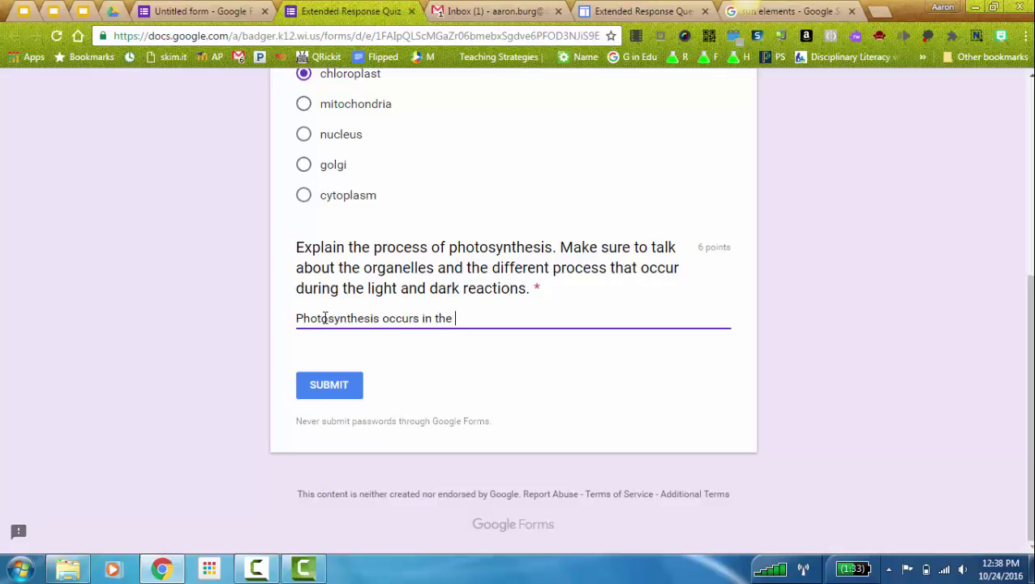
pyautogui.write(' chloroplast of plant ')
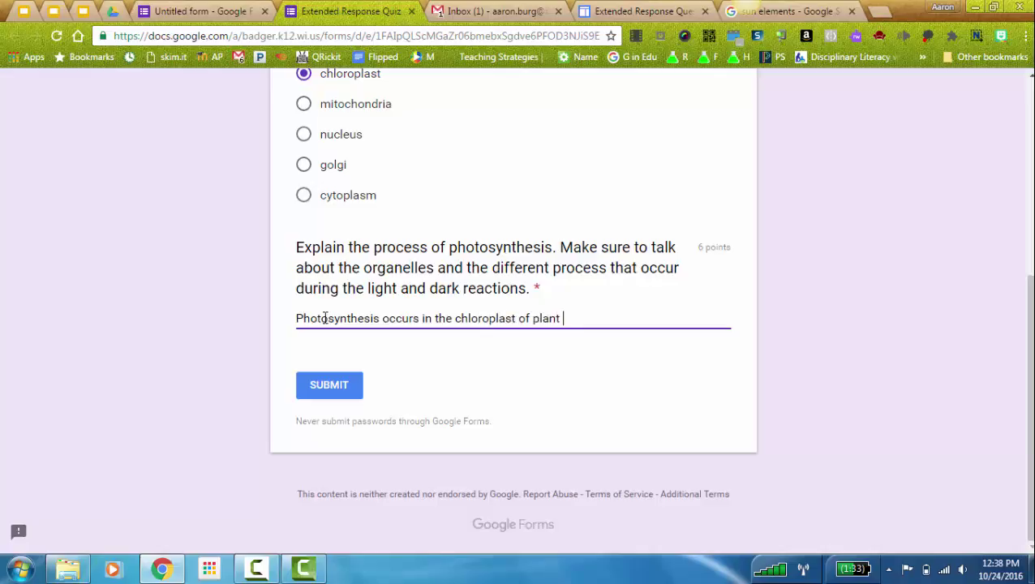
pyautogui.write('cells. Plants use c')
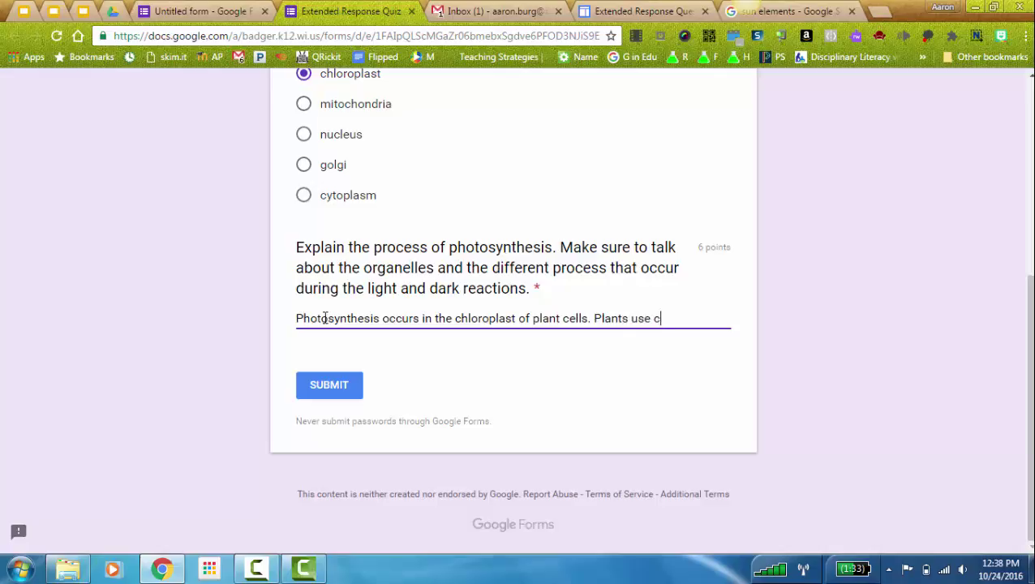
pyautogui.write('arbon dioxide and wat')
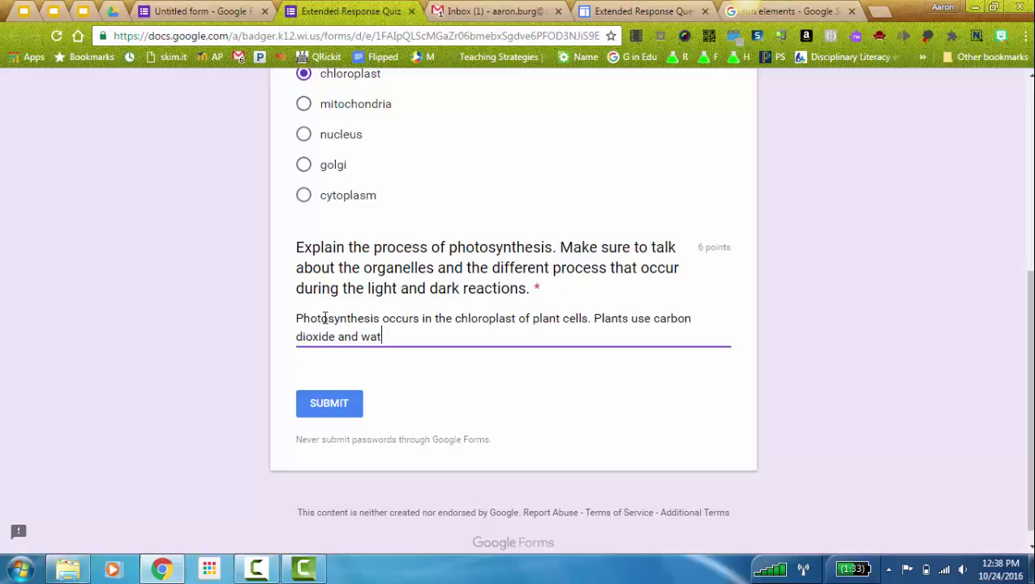
pyautogui.write('er to make gl')
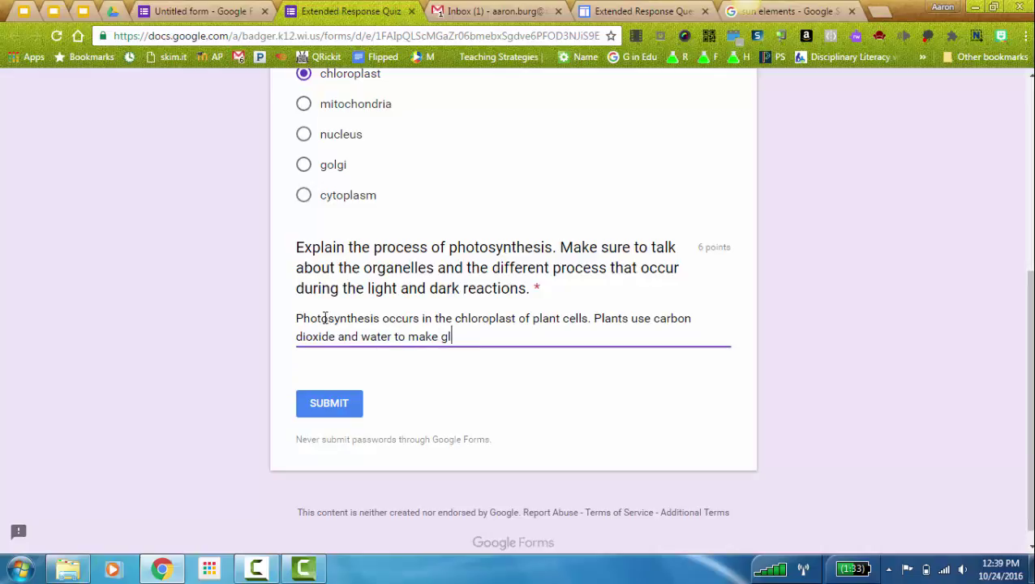
pyautogui.write('ucose and oxygen.')
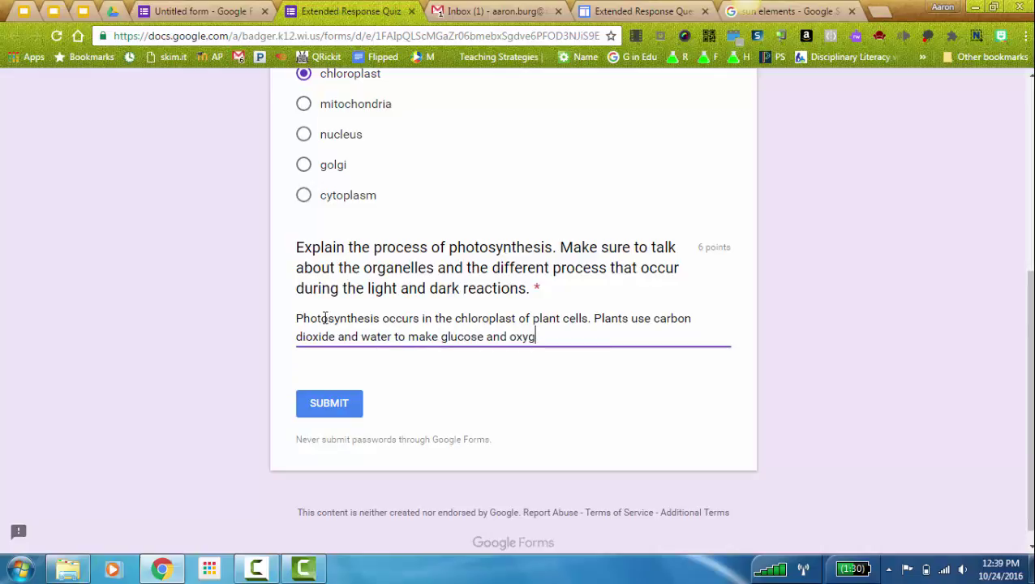
# Step: Submit the sample quiz response and close the preview after looking over a blank form for another response
pyautogui.click(344, 407)
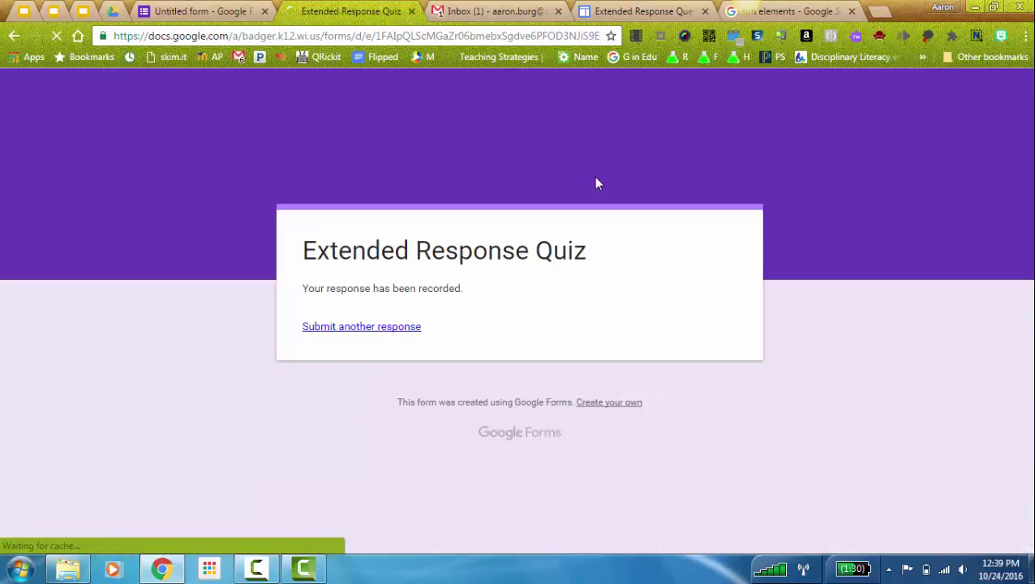
pyautogui.click(385, 330)
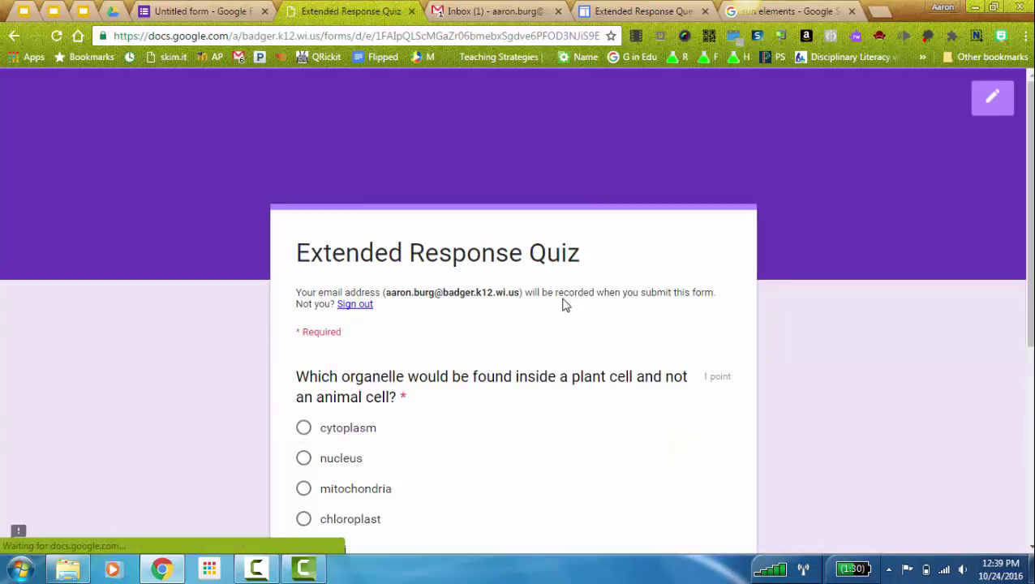
pyautogui.scroll(-4, 613, 280)
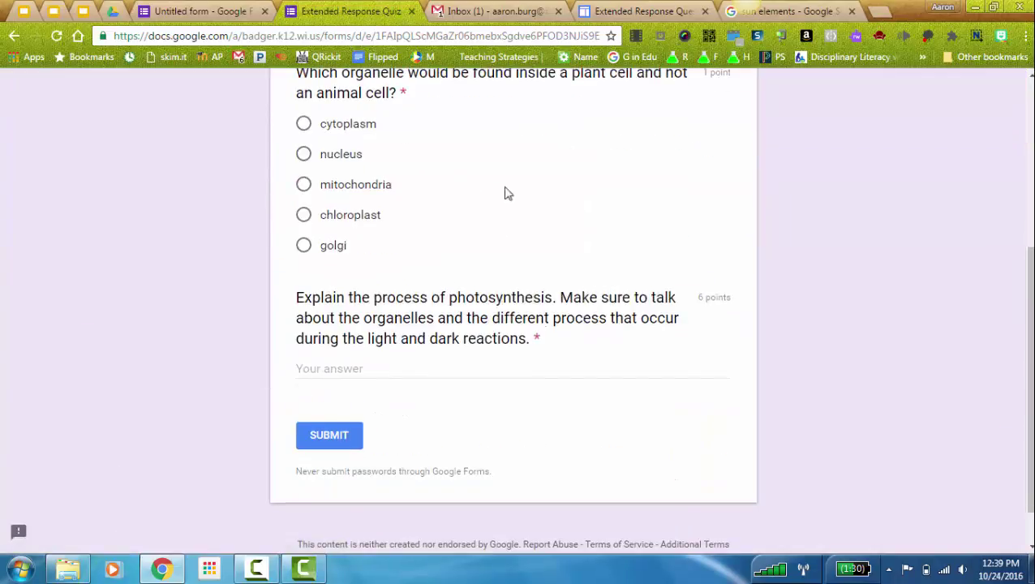
pyautogui.scroll(4, 554, 261)
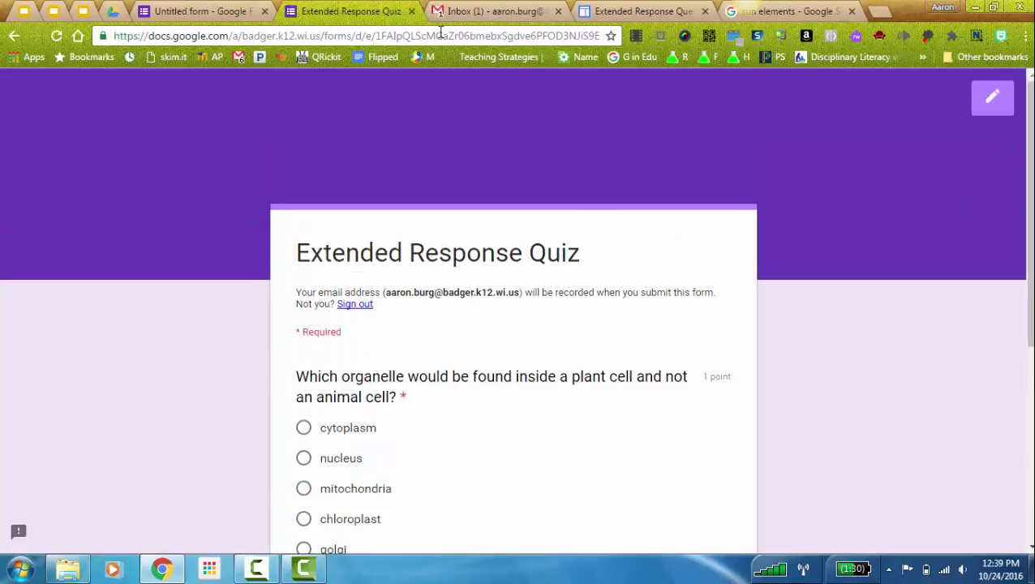
pyautogui.click(411, 11)
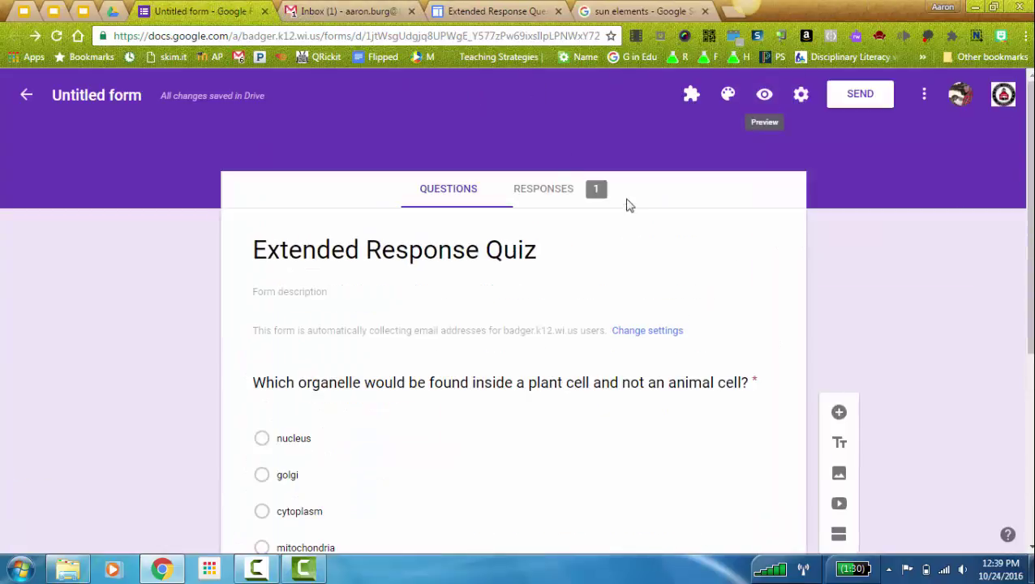
# Step: Open the submitted individual response in the form editor and score the photosynthesis answer 3 points
pyautogui.click(547, 192)
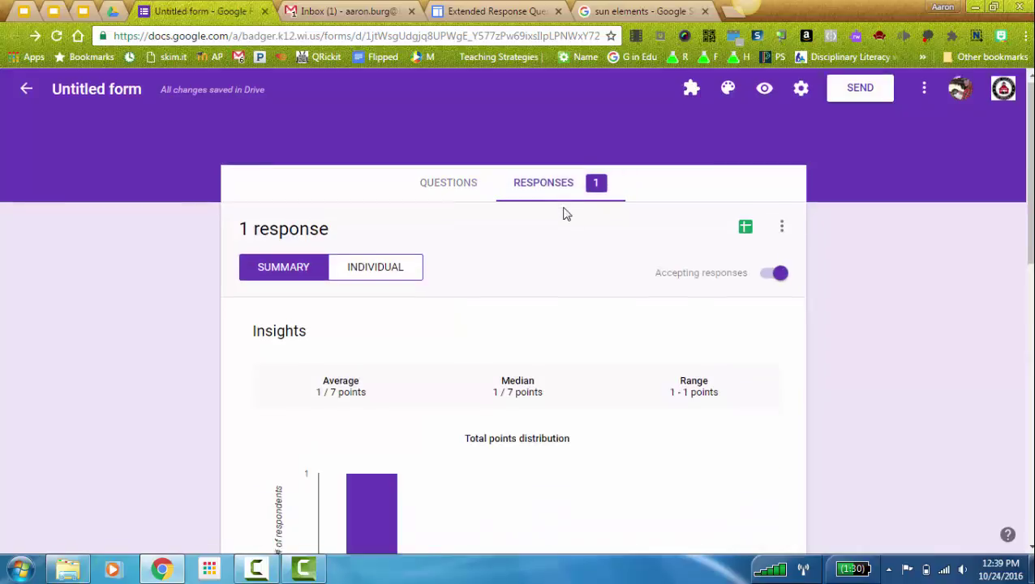
pyautogui.scroll(-2, 567, 214)
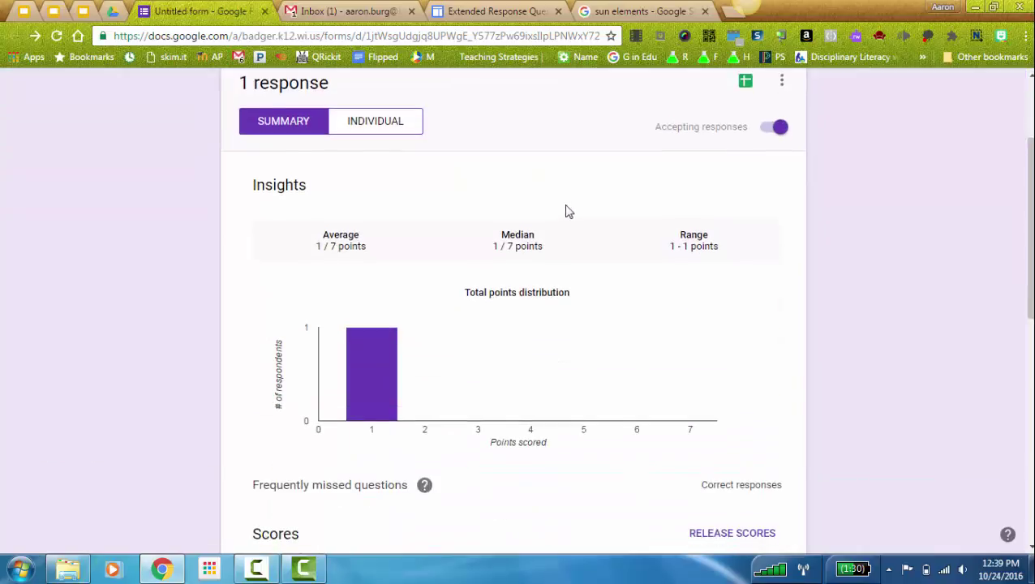
pyautogui.click(379, 126)
pyautogui.scroll(-4, 538, 242)
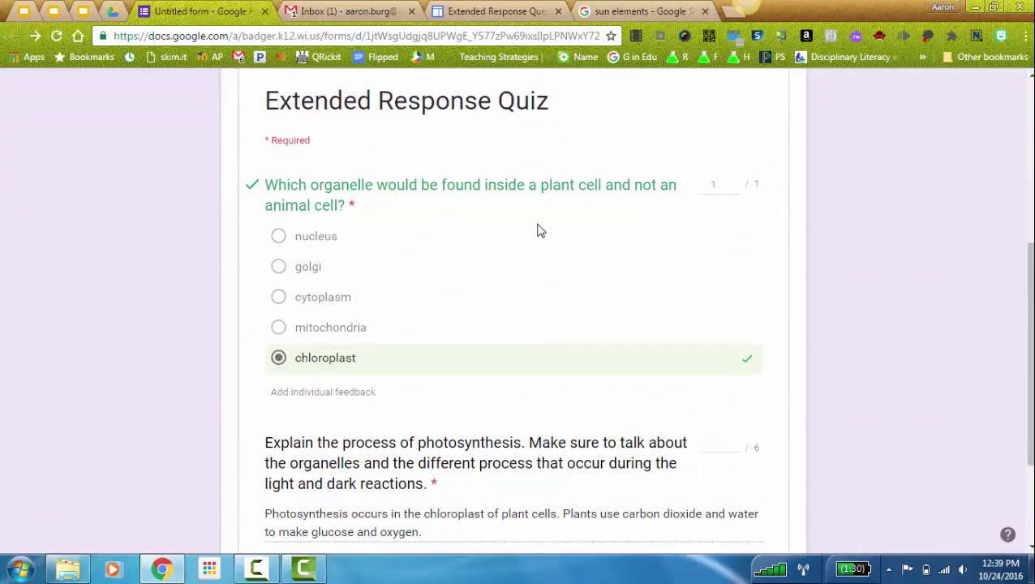
pyautogui.scroll(-2, 550, 235)
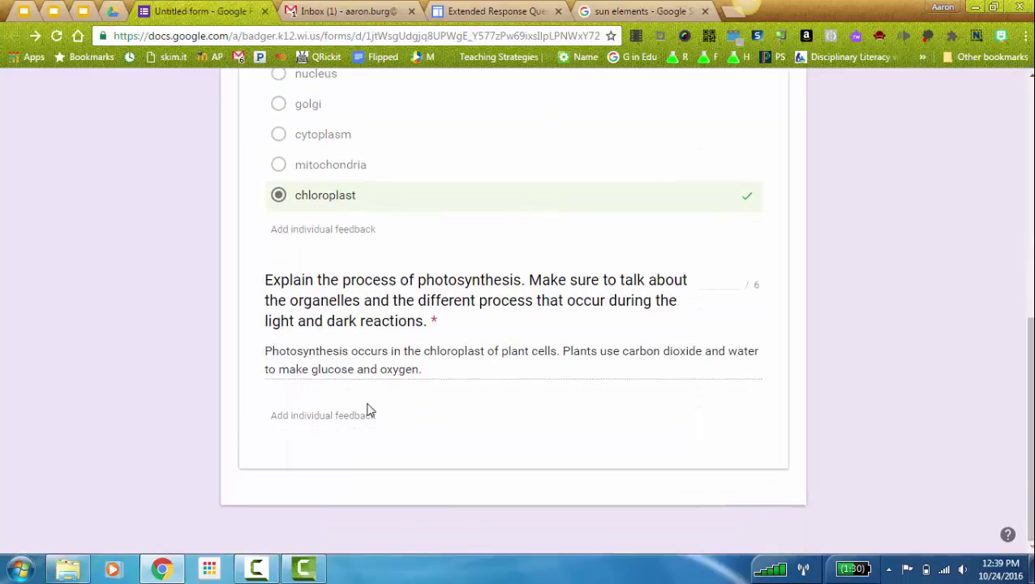
pyautogui.click(711, 284)
pyautogui.write('3')
# Step: Write individual photosynthesis feedback: "Good basic understanding. However, you didn't mention anything about the ETC or intermediary molecules. make sure to expand your writing."
pyautogui.click(341, 417)
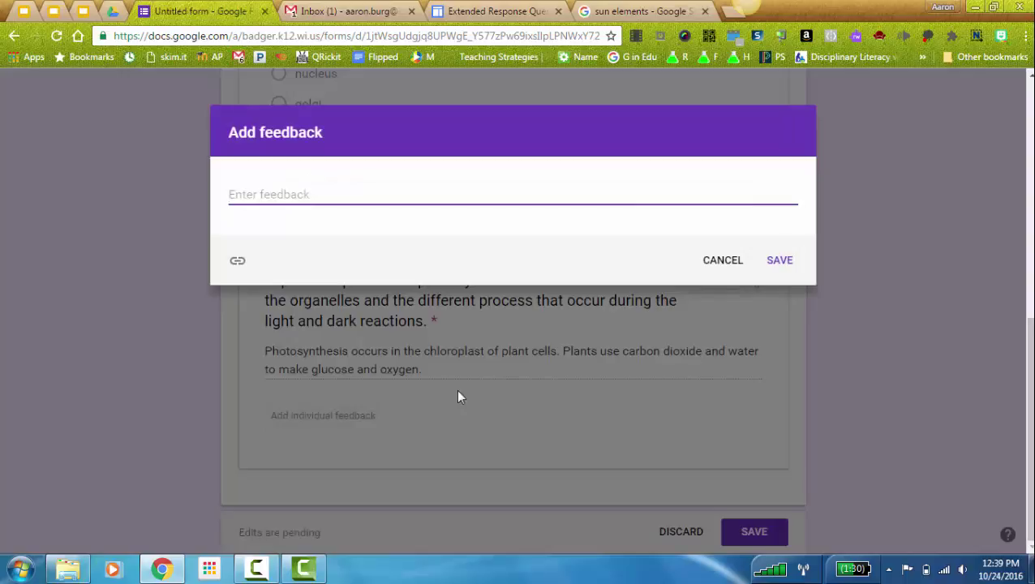
pyautogui.write('Good basic understand')
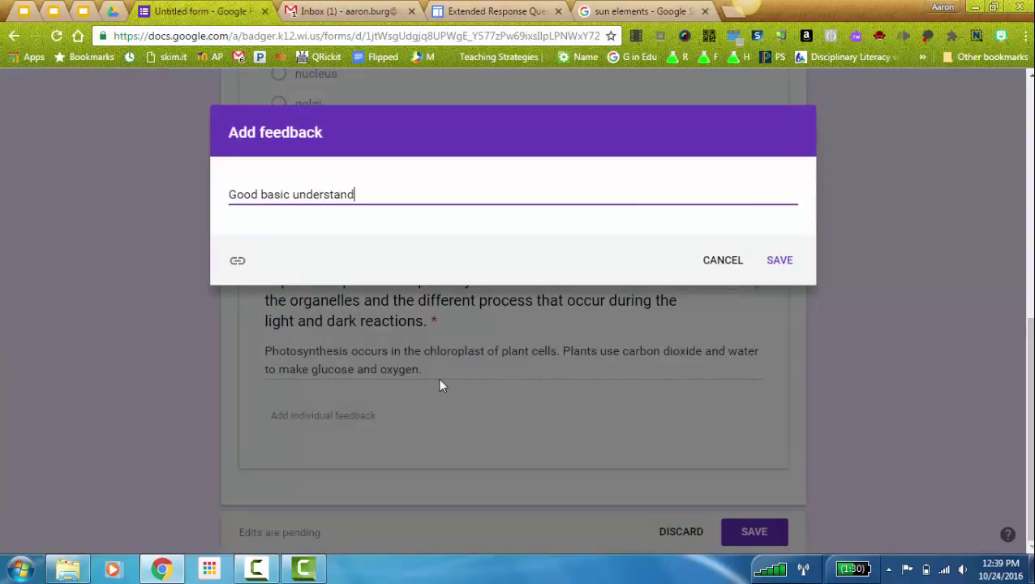
pyautogui.write('ing. Howeve')
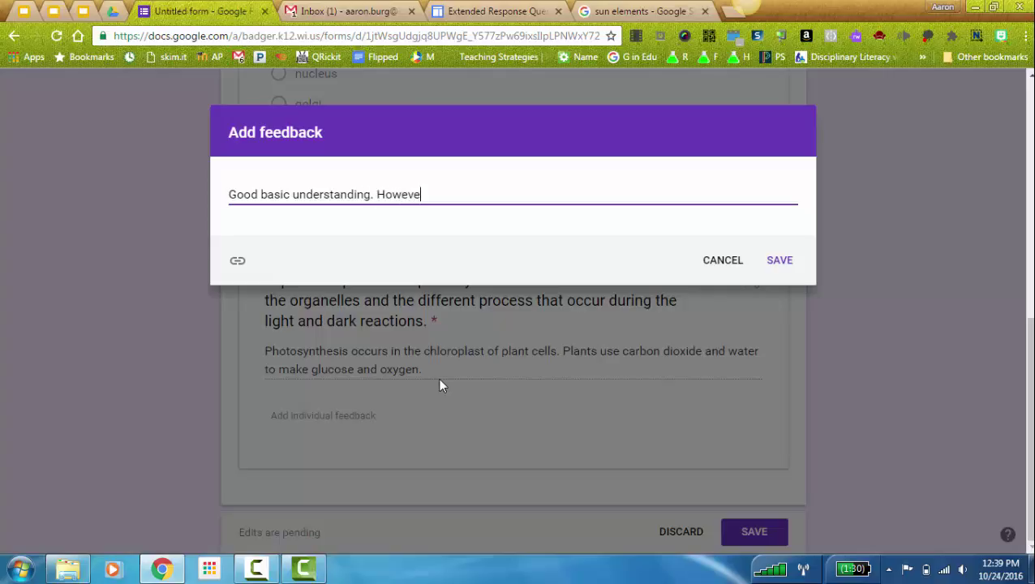
pyautogui.write("r, you didn't ment")
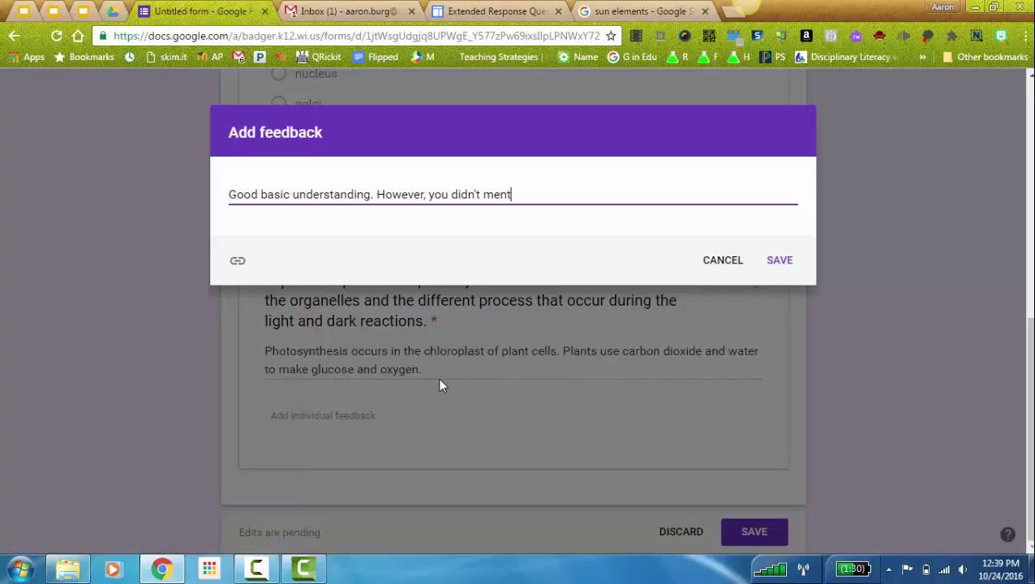
pyautogui.write('ion anything abou')
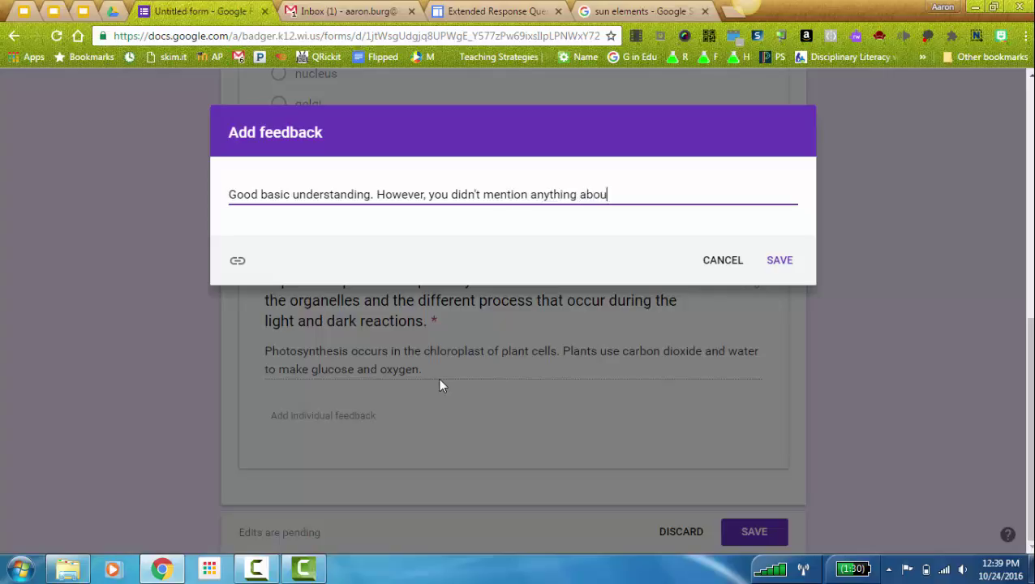
pyautogui.write('t the ETC or int')
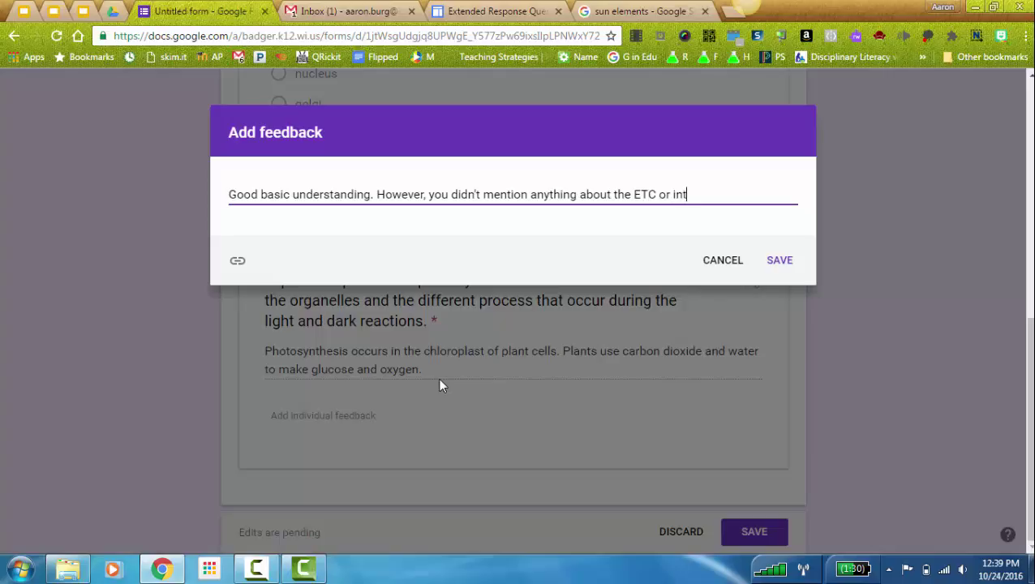
pyautogui.write('ermediary molecules.')
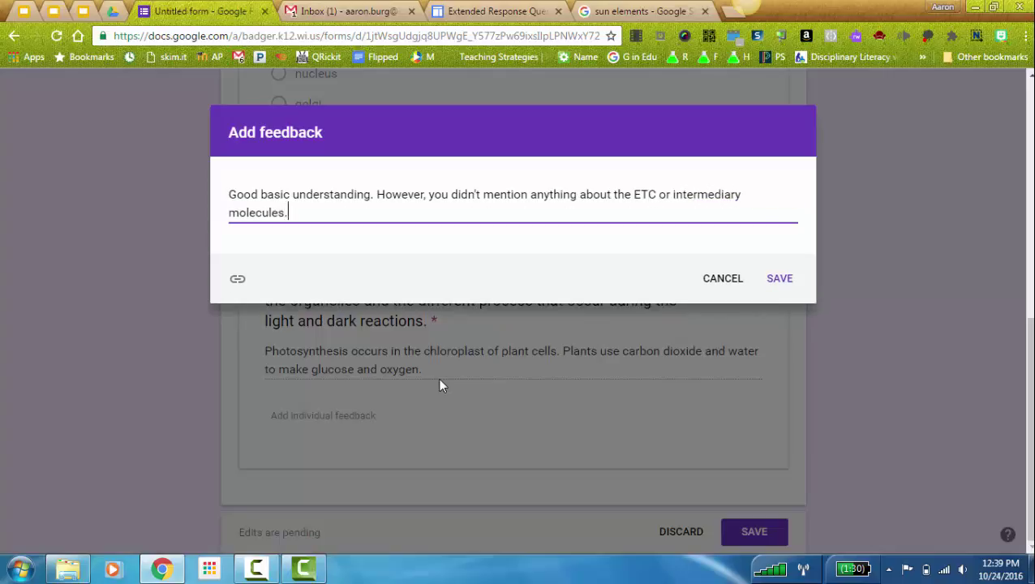
pyautogui.write(' make sure to e')
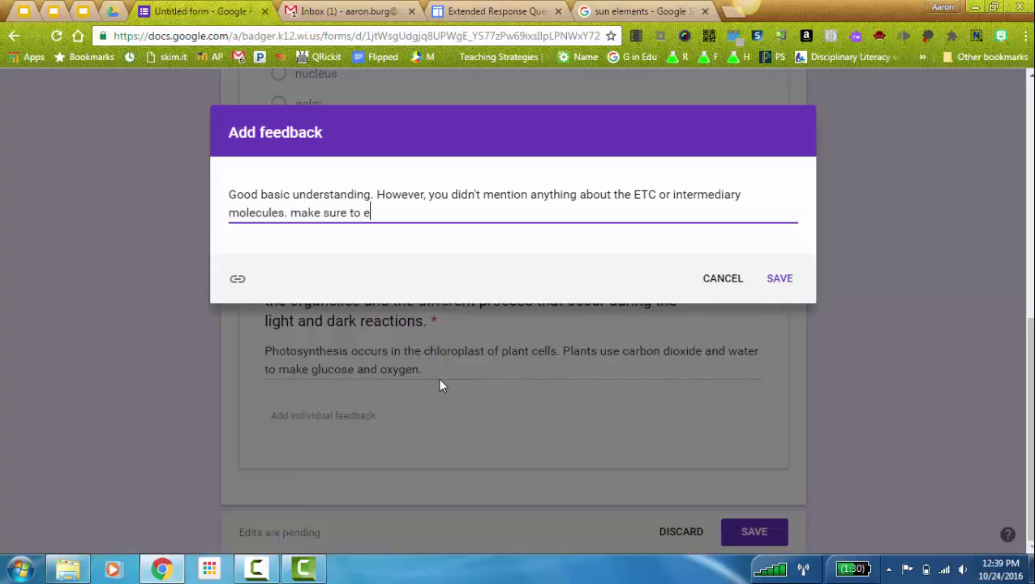
pyautogui.write('xpand your writing.')
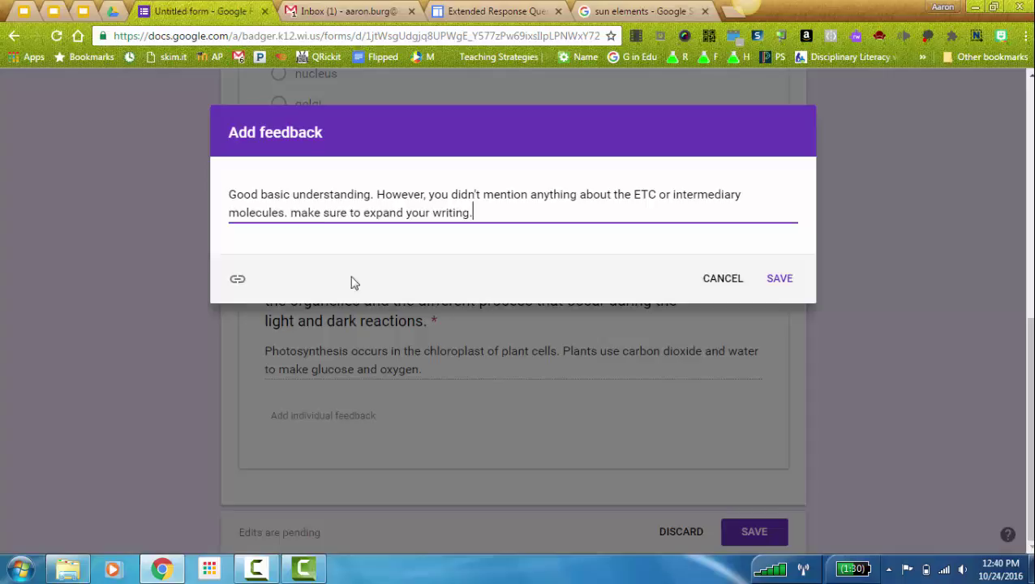
# Step: Capitalize "Make" in the feedback's last sentence and save both the feedback and the pending grading edits
pyautogui.click(301, 214)
pyautogui.press('BackSpace')
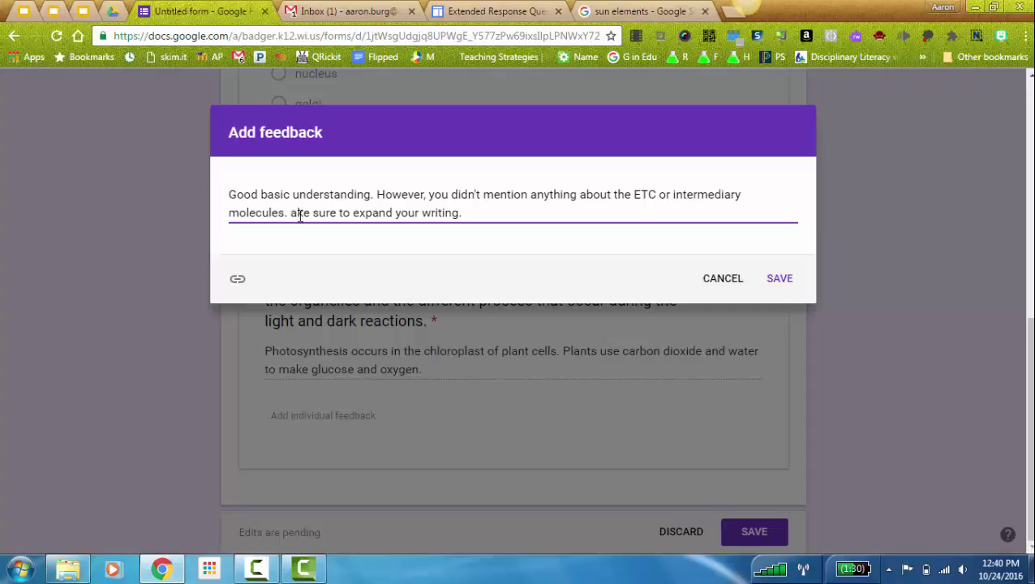
pyautogui.write('M')
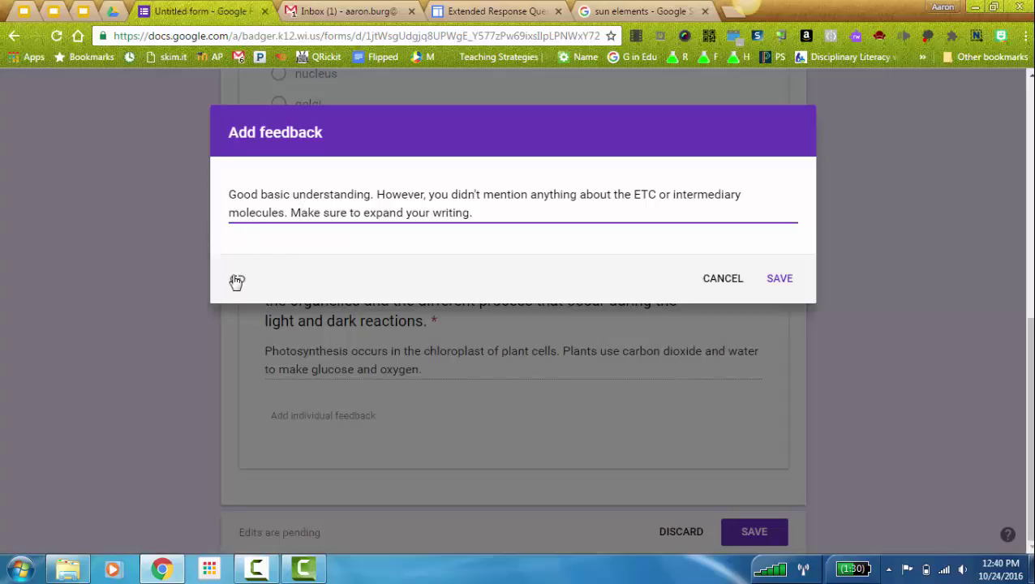
pyautogui.click(779, 280)
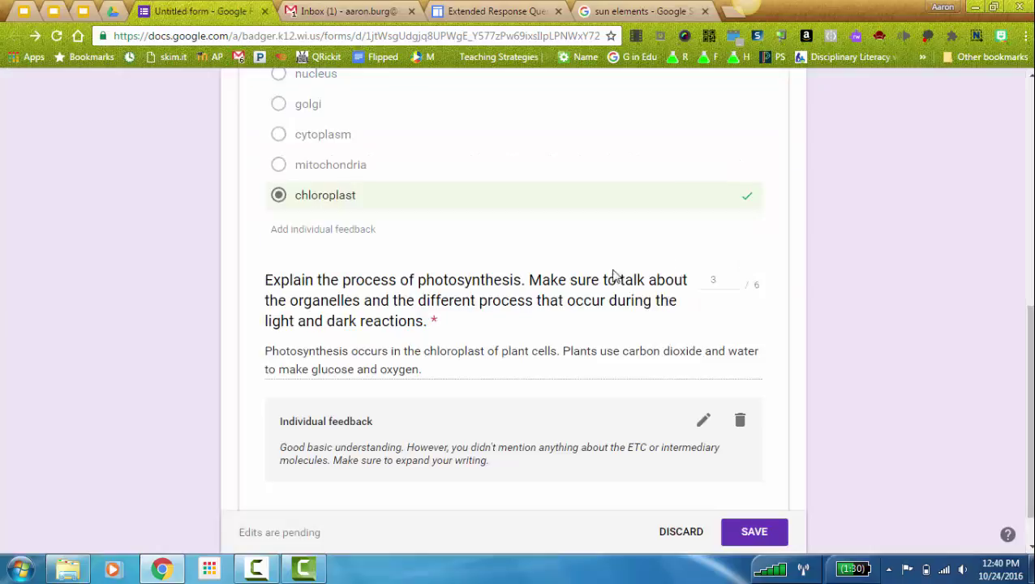
pyautogui.click(775, 532)
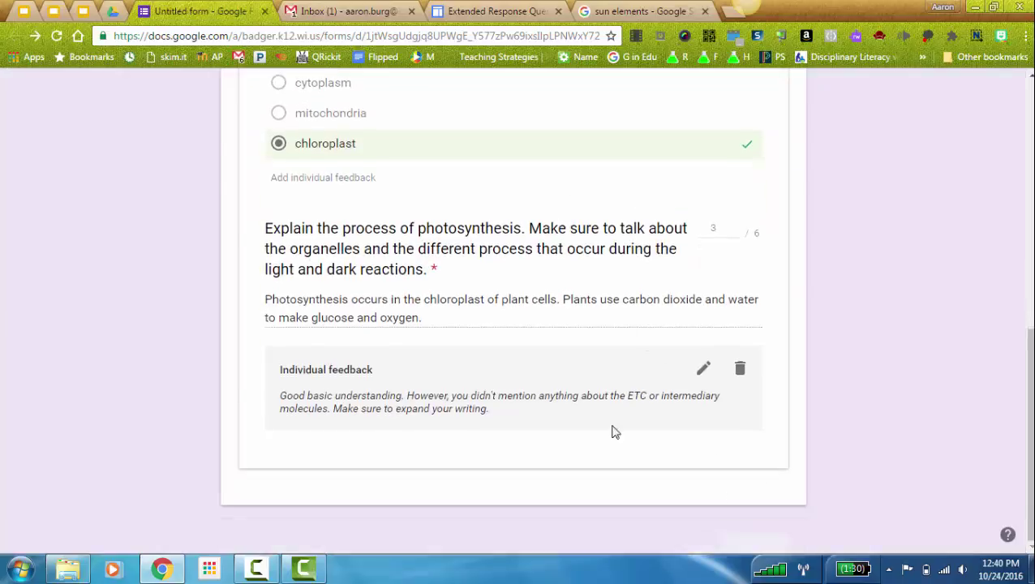
# Step: Release the respondent's score by email with the message "Consider a retake." and review the graded response
pyautogui.scroll(-2, 633, 259)
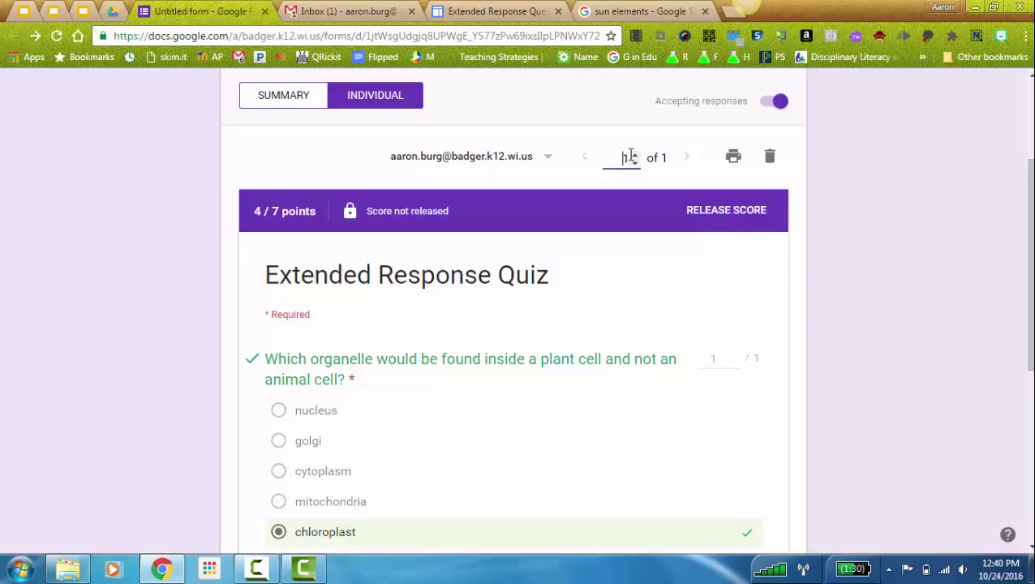
pyautogui.click(732, 210)
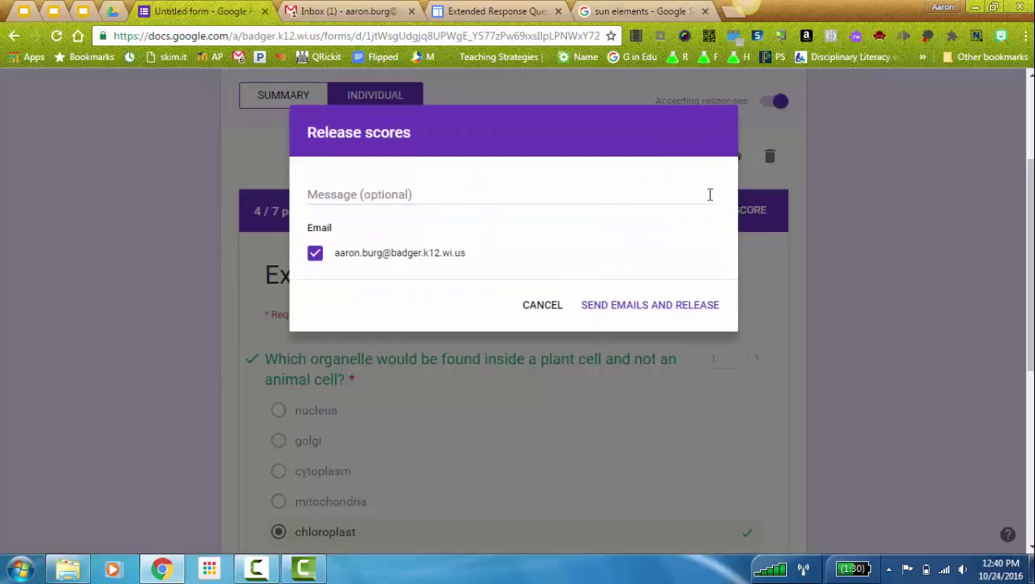
pyautogui.click(398, 191)
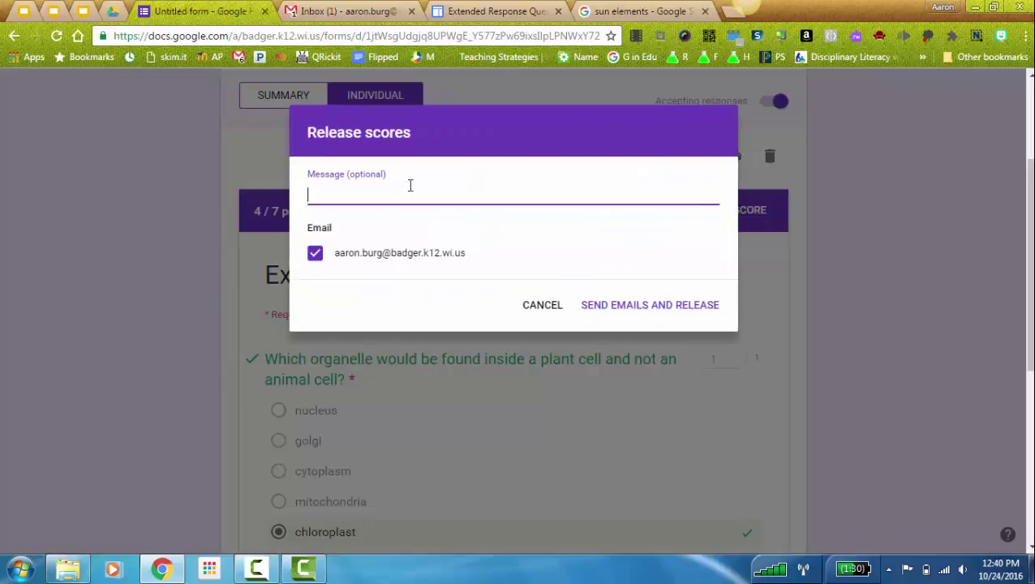
pyautogui.write('Consider a retake.')
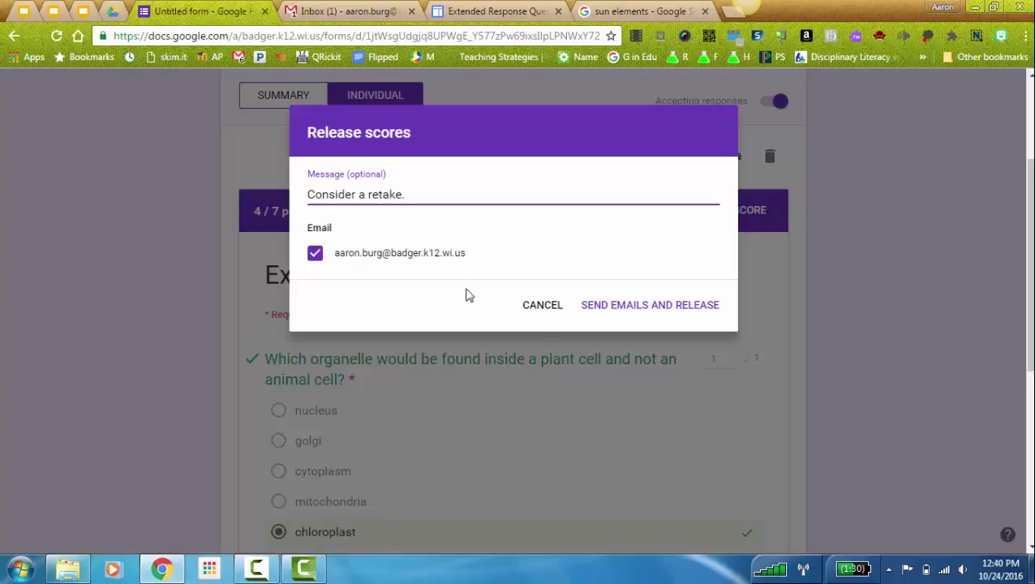
pyautogui.click(701, 307)
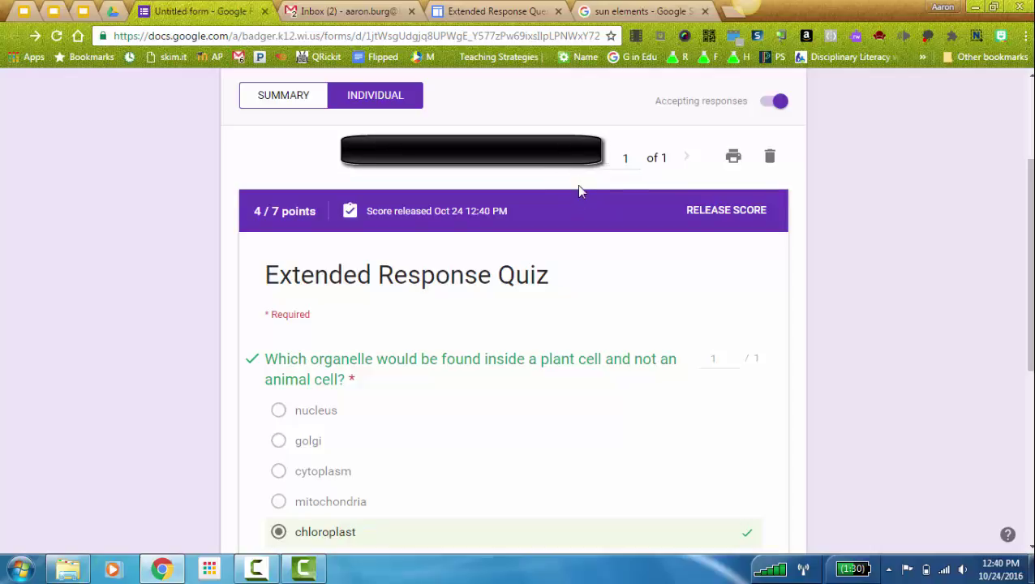
pyautogui.scroll(-5, 578, 191)
pyautogui.scroll(6, 593, 252)
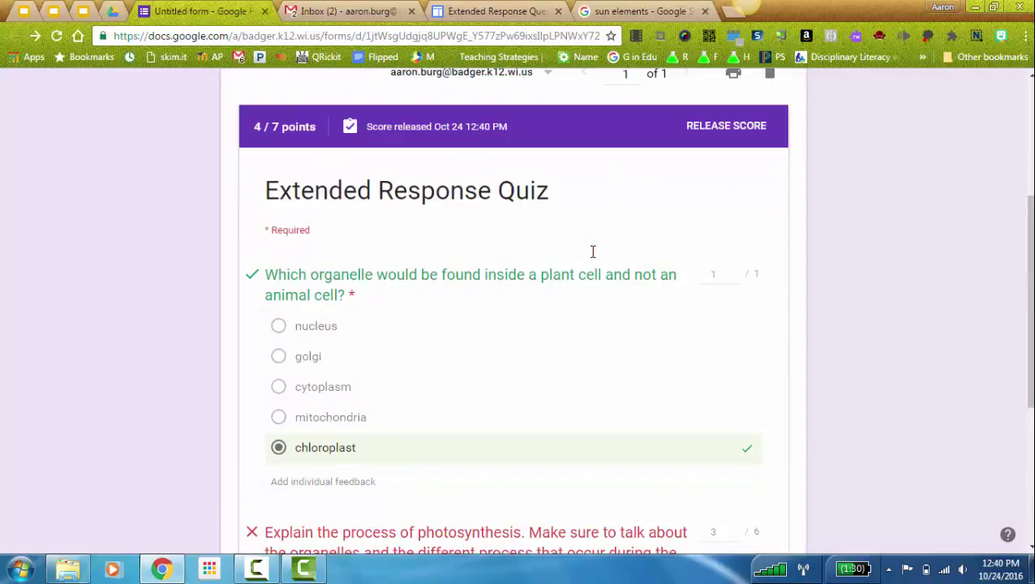